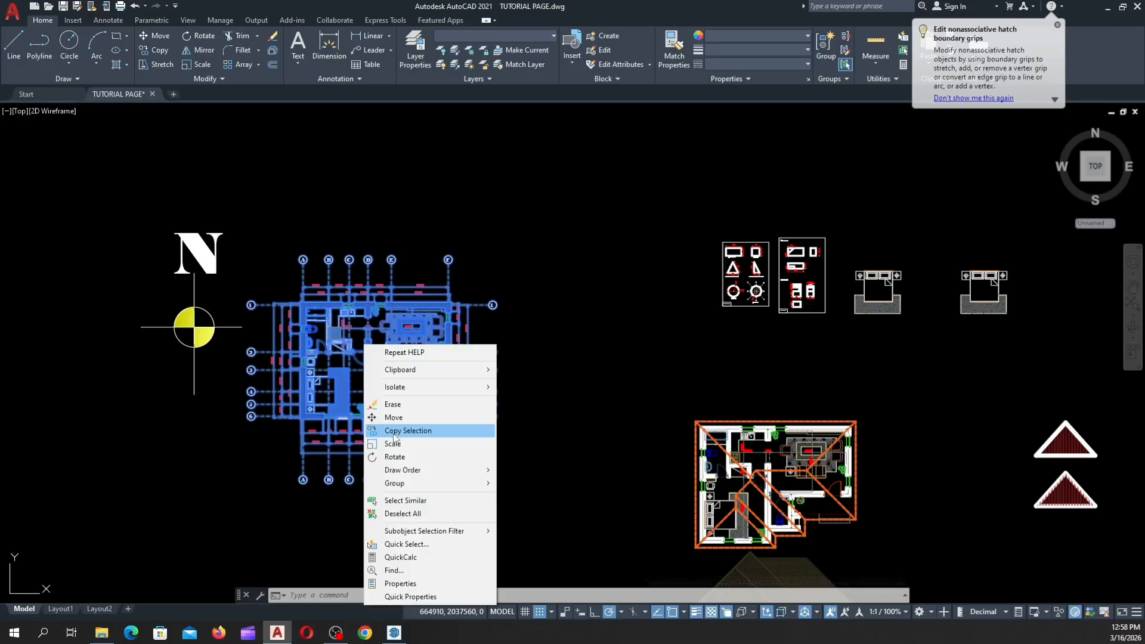
Copy the selected floor plan with its grid and dimensions into the empty space below the original
click(393, 436)
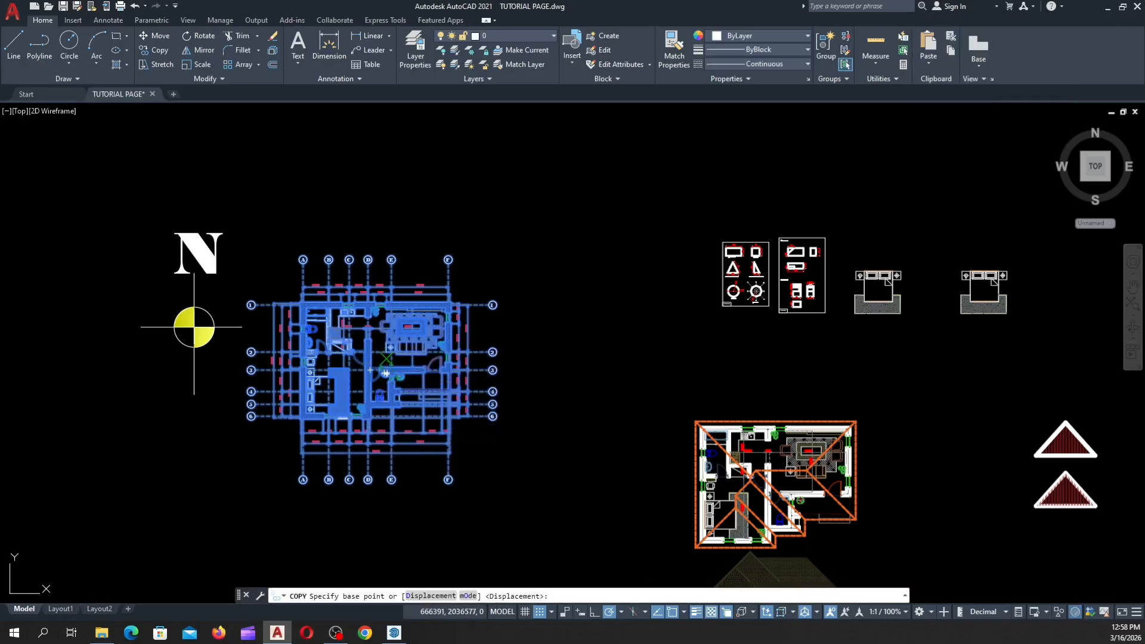
click(369, 371)
scroll(472, 302, down, 6)
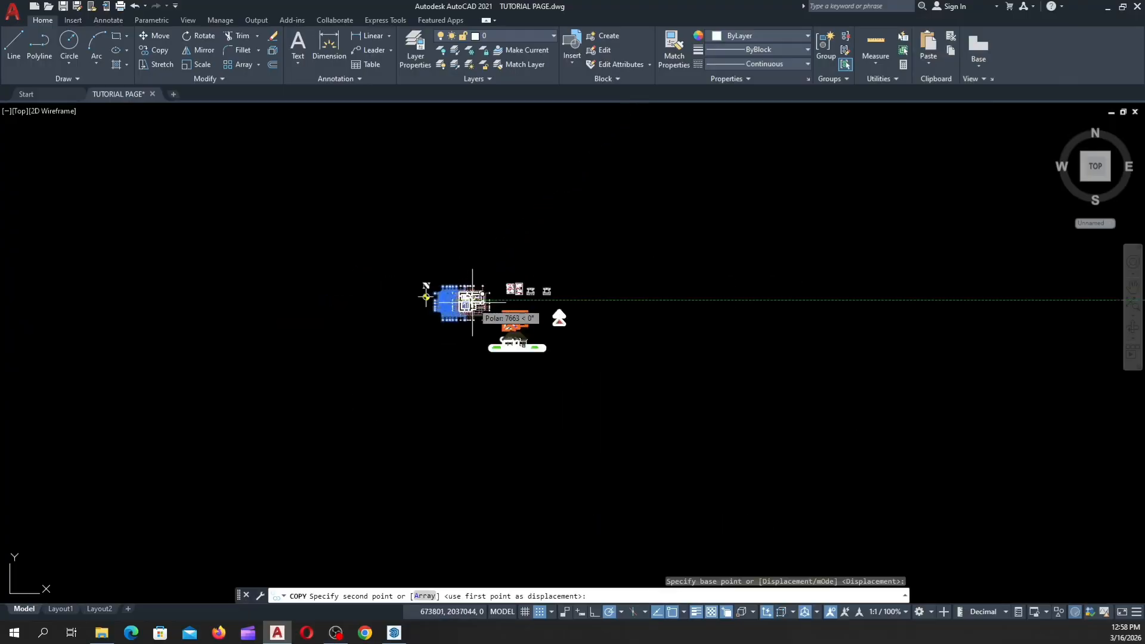
scroll(433, 339, up, 6)
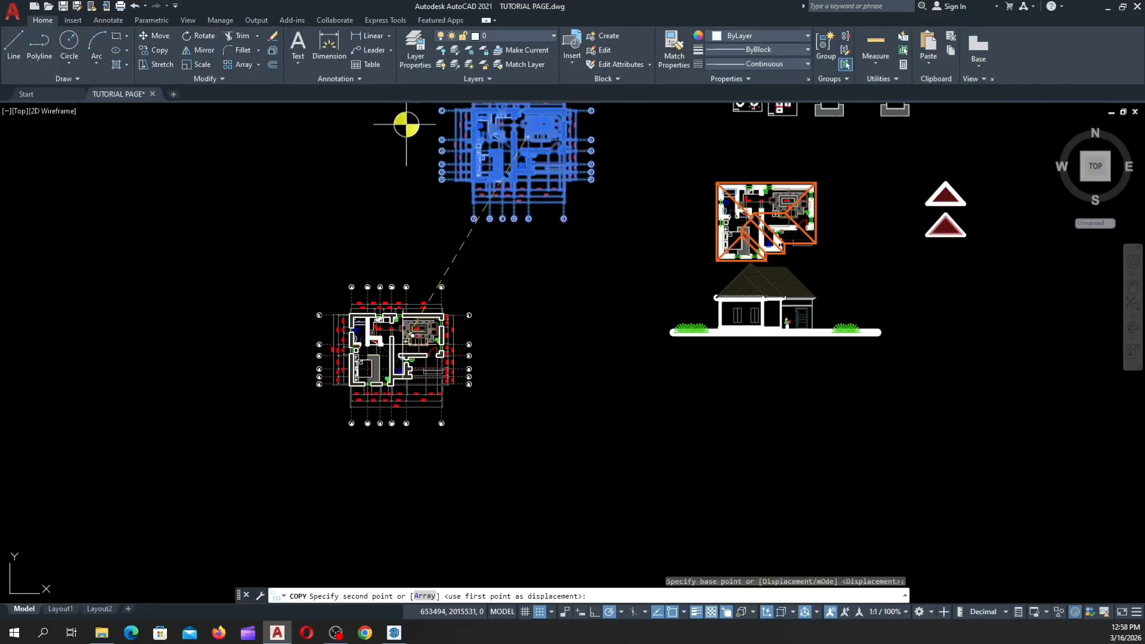
click(527, 139)
key(Escape)
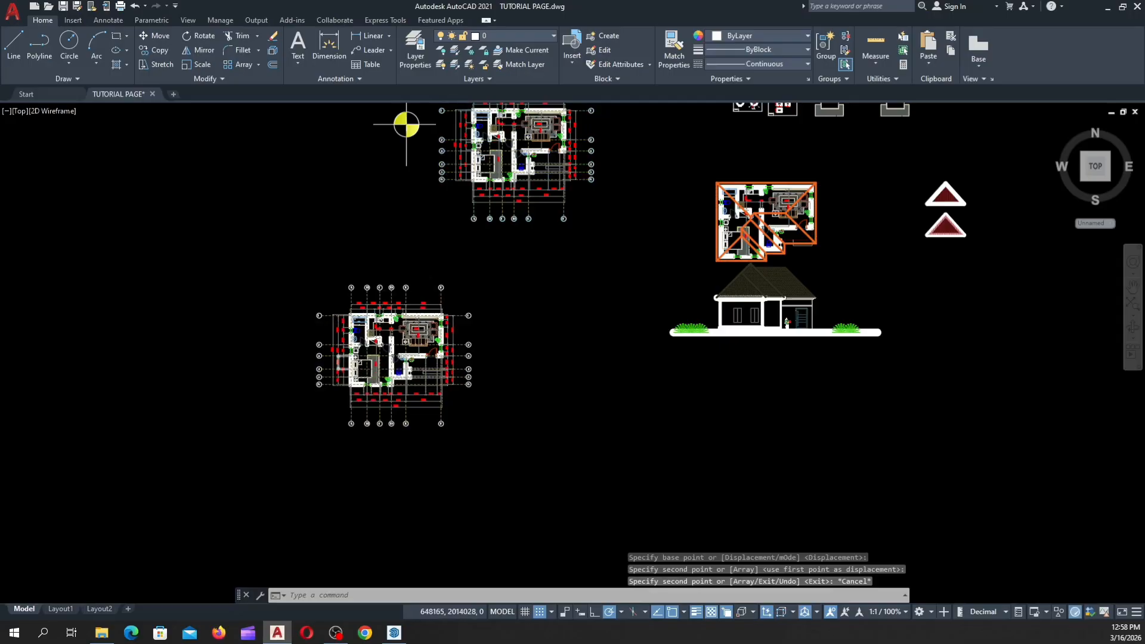
Delete the column grid lines, grid bubbles and dimensions along the upper side of the copied floor plan
scroll(358, 361, up, 2)
scroll(329, 322, up, 3)
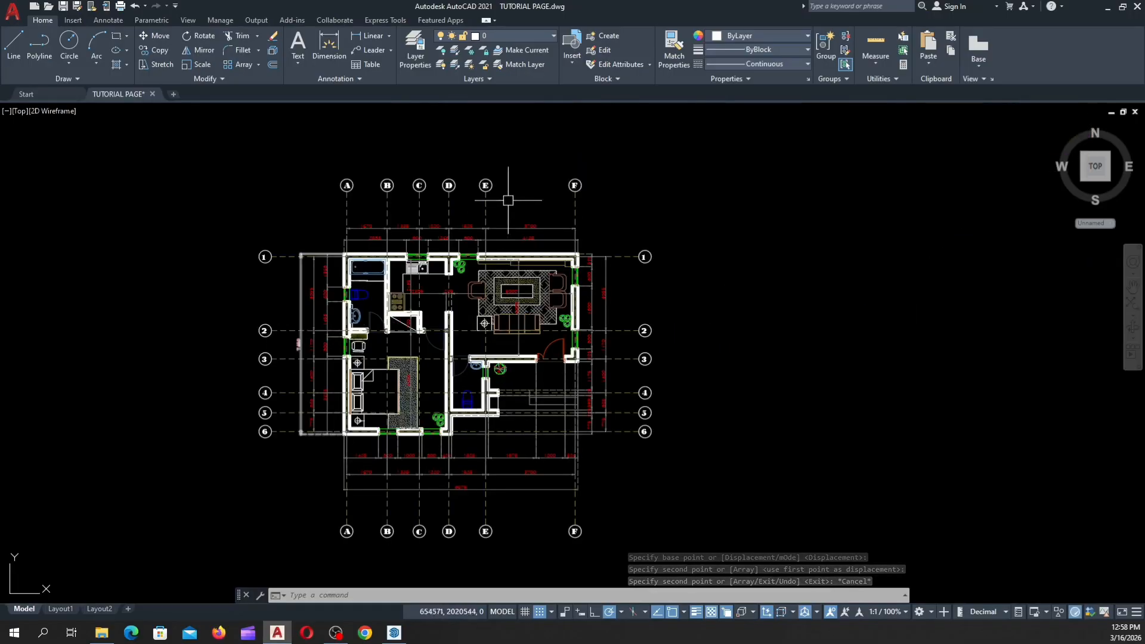
scroll(596, 261, up, 1)
click(624, 283)
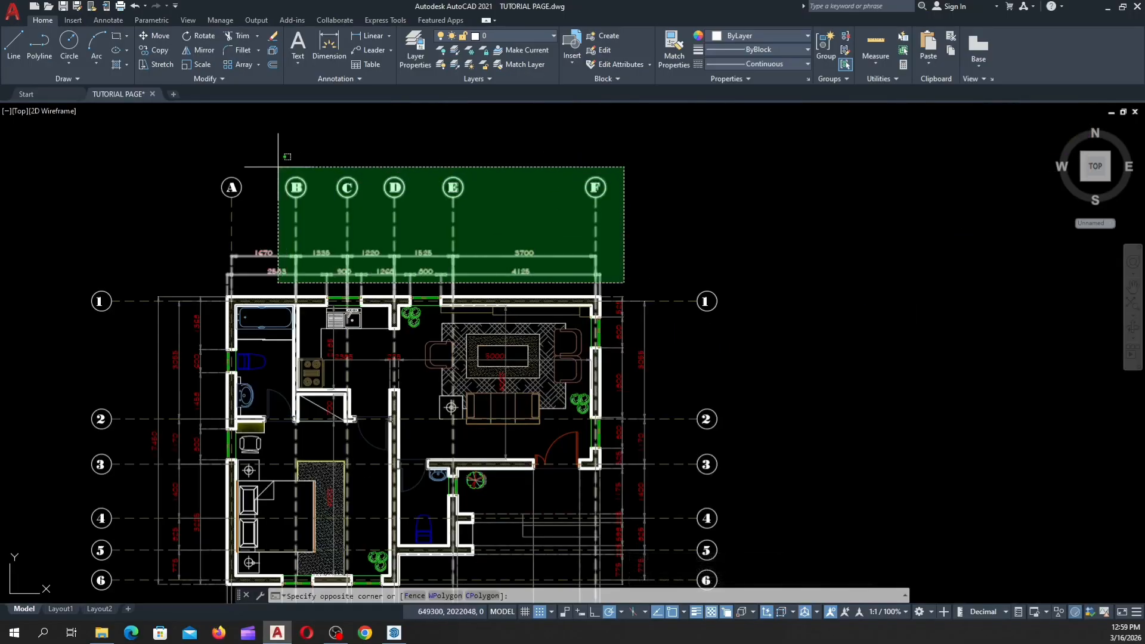
click(203, 150)
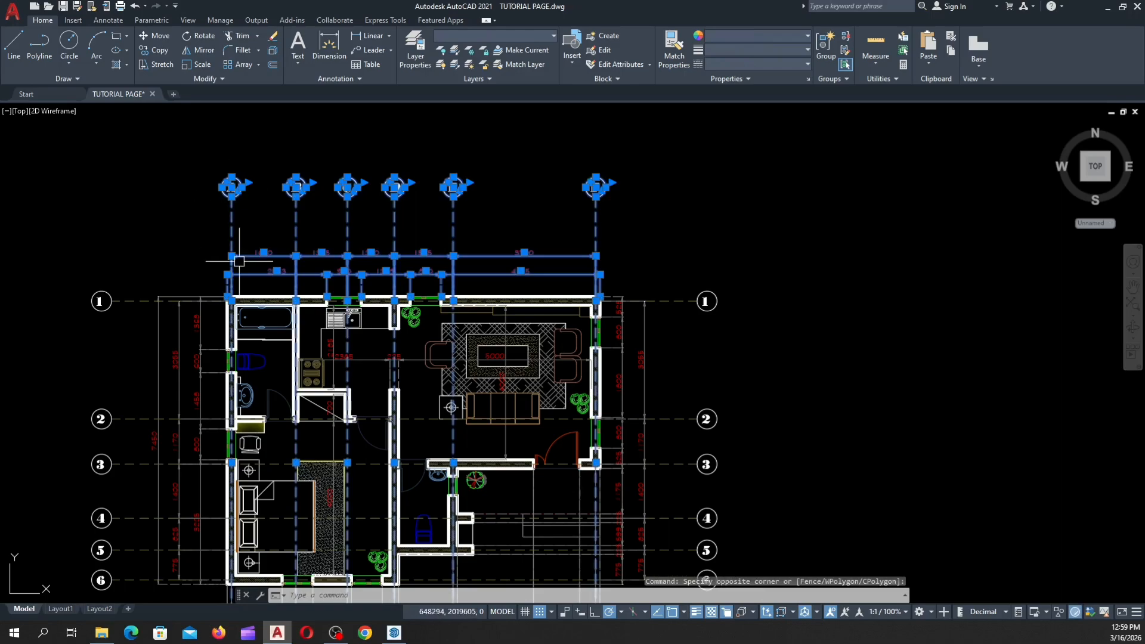
key(Delete)
Delete the row grid lines, grid bubbles and dimensions along the left side of the copied floor plan
scroll(320, 230, down, 4)
scroll(286, 387, up, 4)
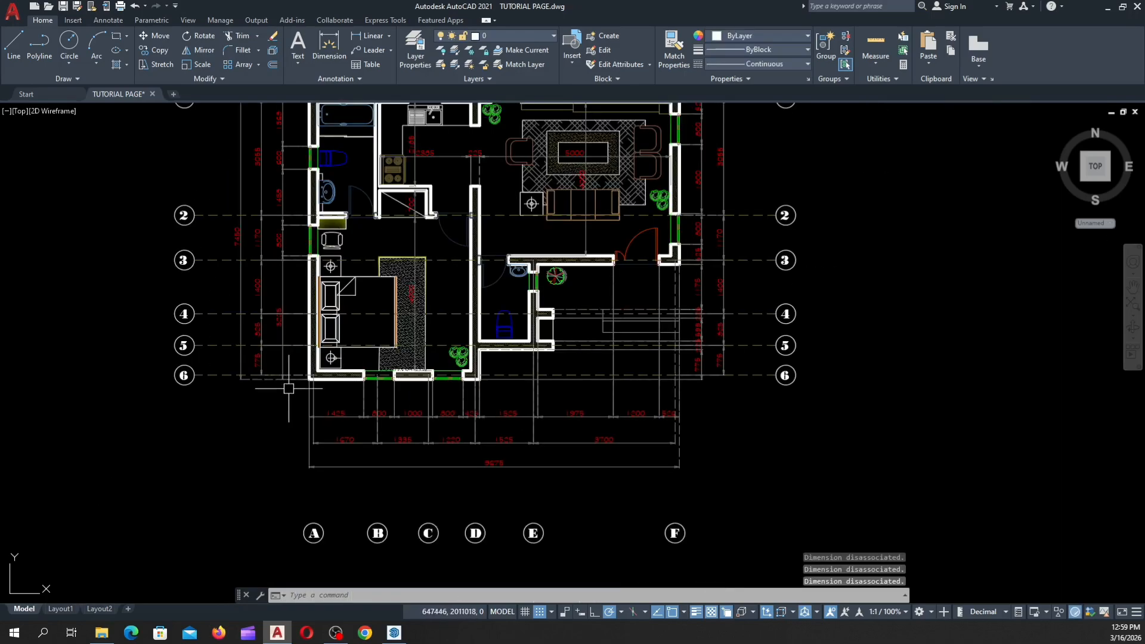
click(291, 398)
scroll(255, 396, down, 4)
scroll(221, 286, up, 4)
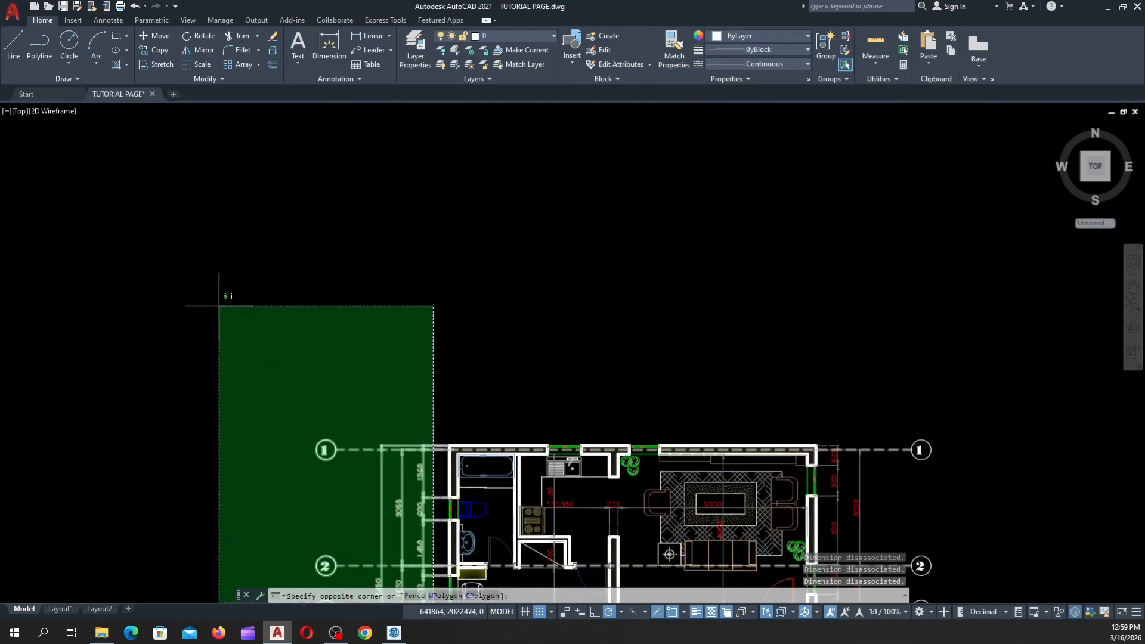
scroll(229, 316, down, 4)
click(223, 254)
key(Delete)
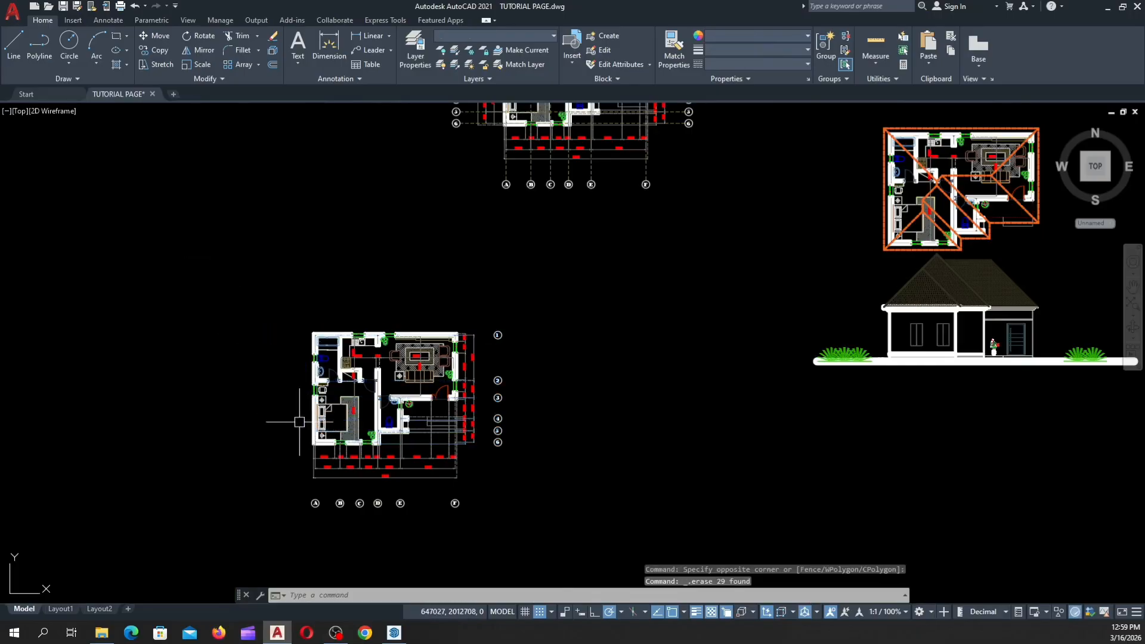
Delete the remaining row grid bubbles and dimensions along the right side of the copied floor plan
scroll(542, 459, up, 4)
click(539, 465)
scroll(520, 443, down, 4)
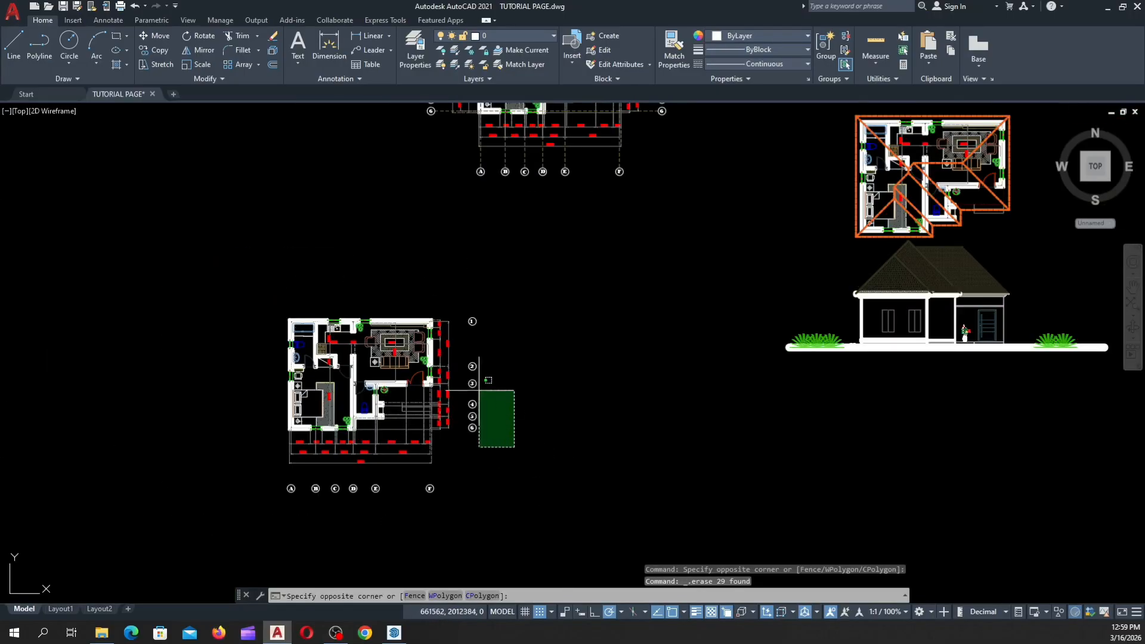
scroll(446, 305, up, 2)
click(440, 256)
key(Delete)
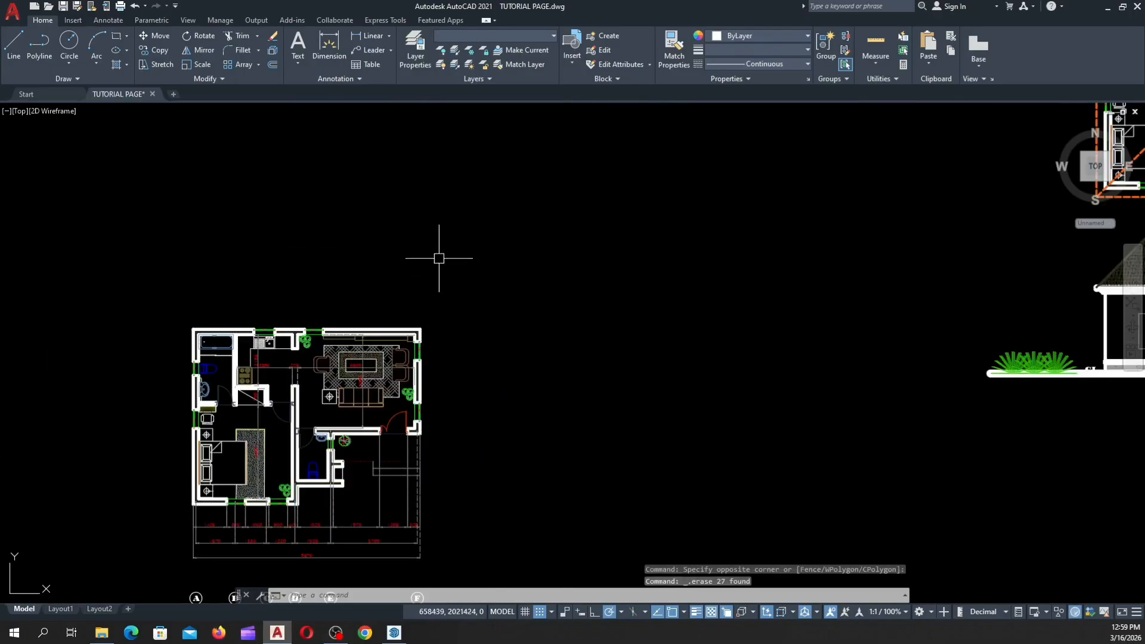
Delete the remaining column grid bubbles and dimensions below the copied floor plan
scroll(439, 298, down, 3)
scroll(439, 345, up, 6)
click(448, 381)
scroll(361, 445, down, 4)
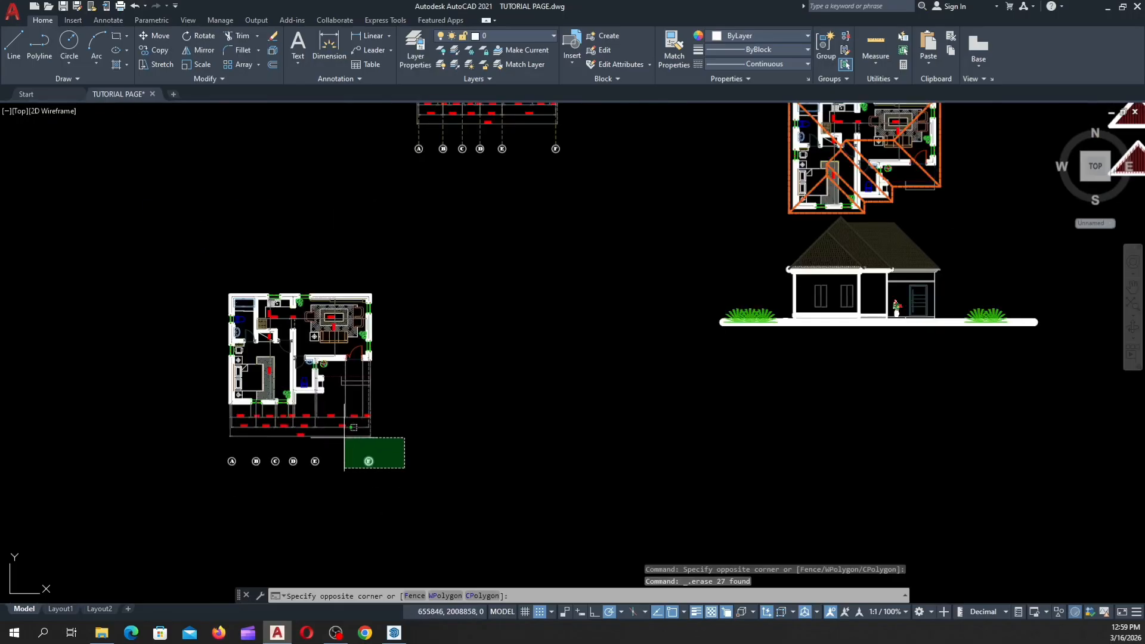
scroll(180, 414, up, 3)
click(183, 411)
key(Delete)
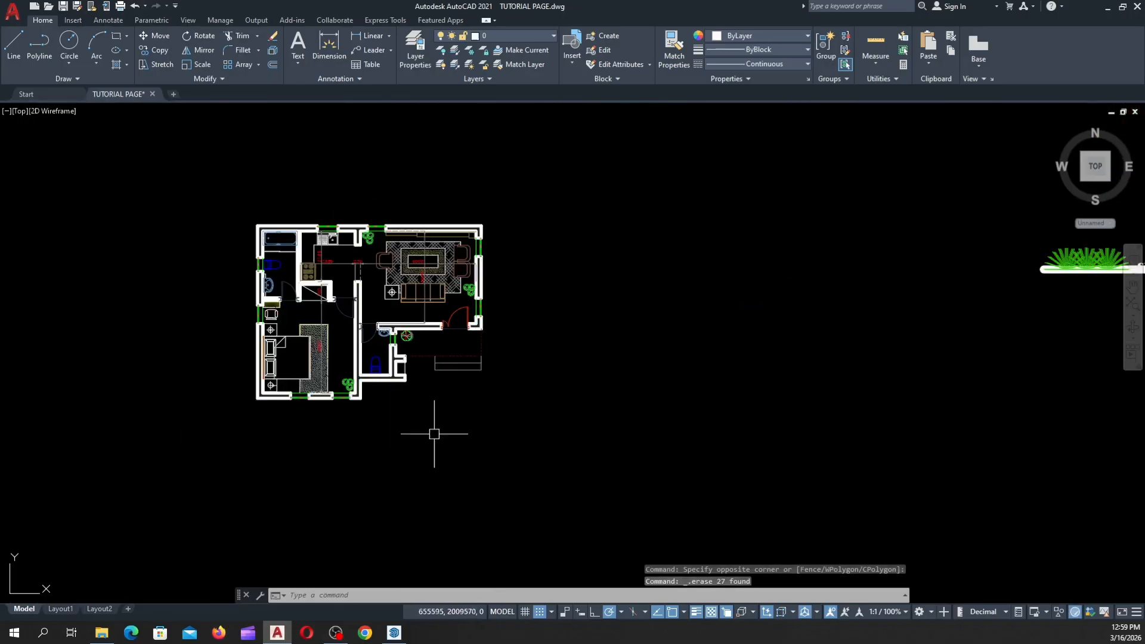
Delete the interior dimensions across the kitchen, the dividing wall and the living room of the copied plan
scroll(448, 342, up, 3)
scroll(455, 358, down, 3)
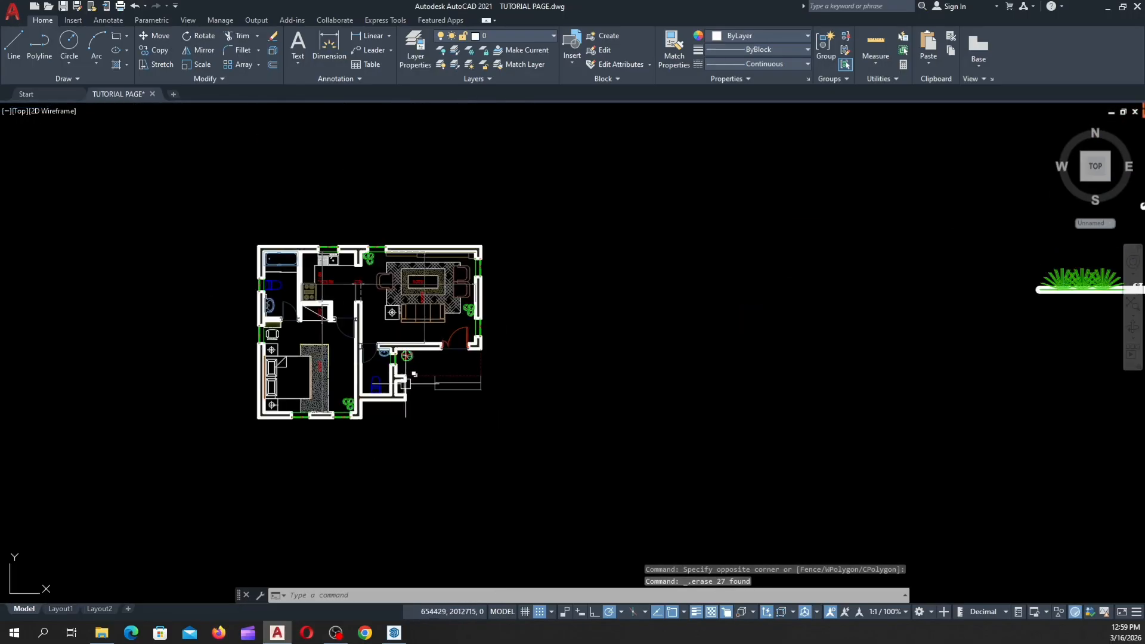
scroll(310, 278, up, 2)
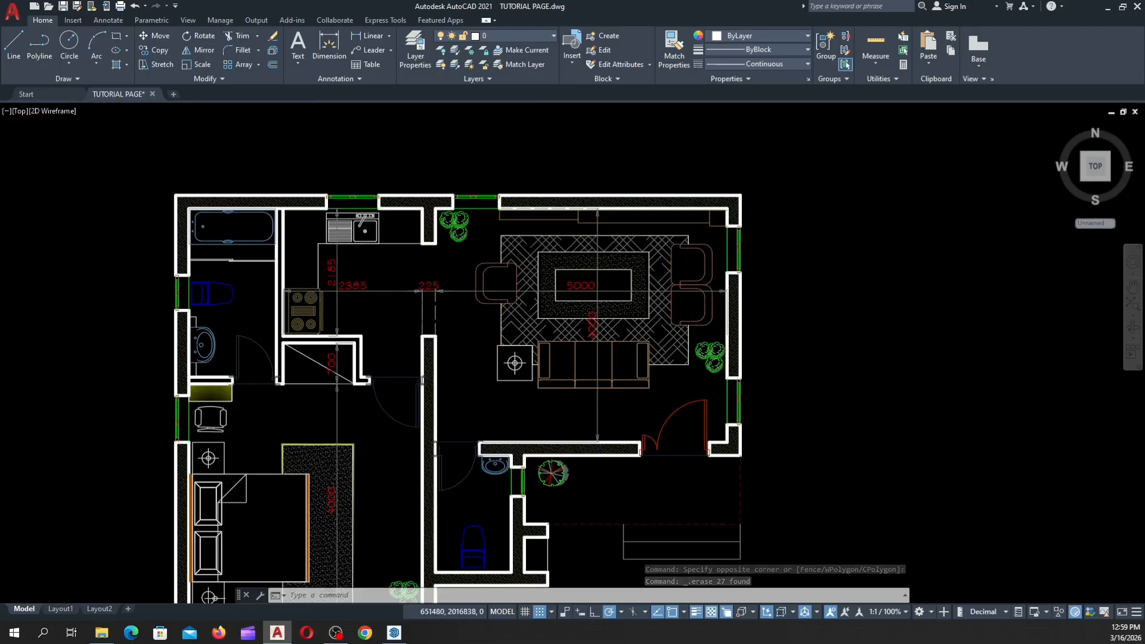
scroll(385, 304, up, 1)
click(387, 311)
click(344, 265)
key(Delete)
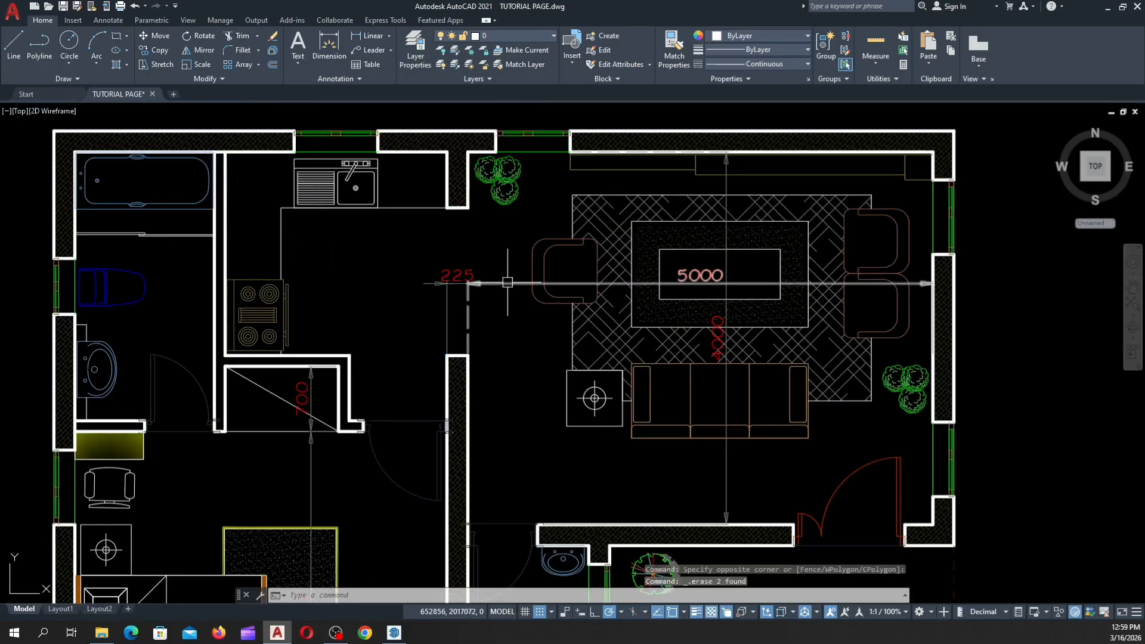
click(495, 283)
key(Delete)
click(726, 280)
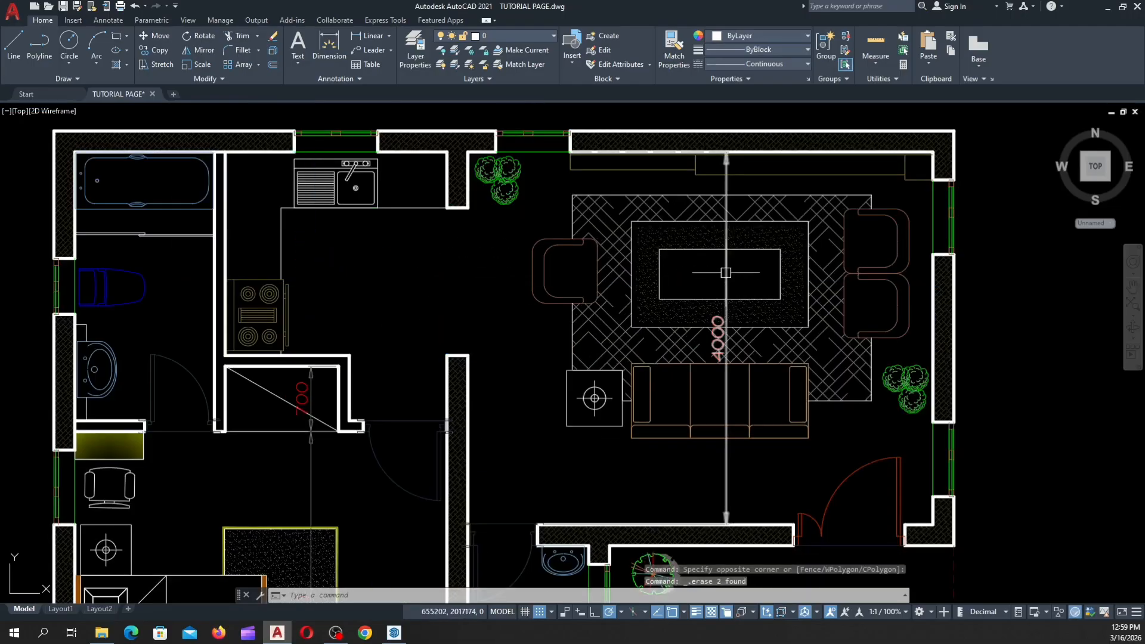
key(Delete)
Delete the vertical closet and bedroom dimensions inside the copied plan
scroll(489, 259, down, 4)
scroll(406, 310, up, 6)
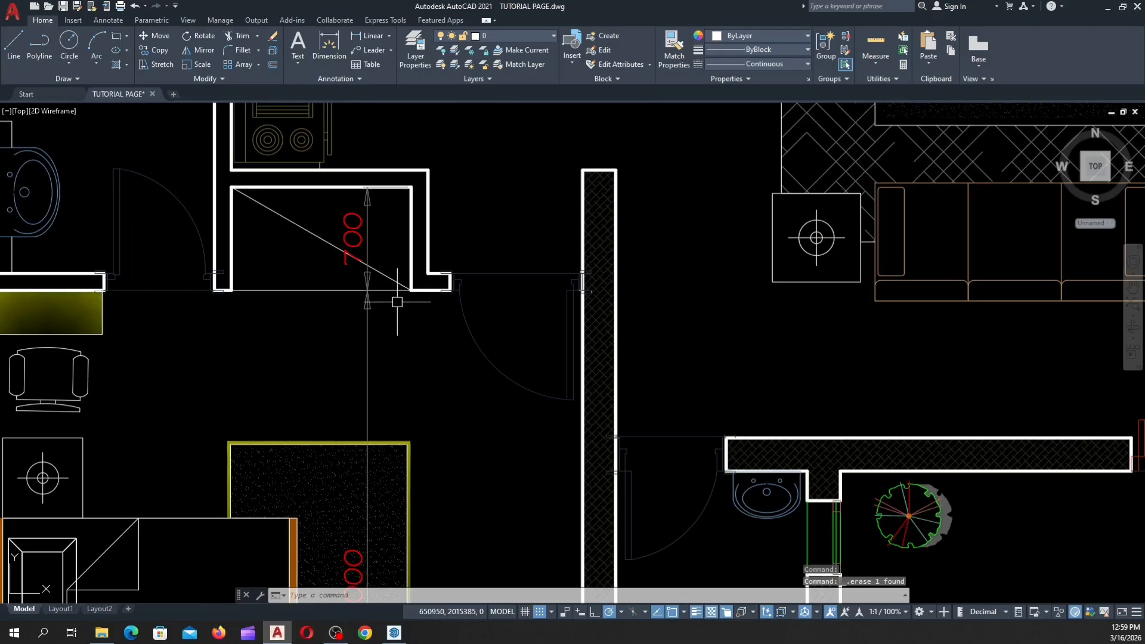
click(363, 277)
key(Delete)
click(379, 341)
click(341, 322)
scroll(395, 256, down, 6)
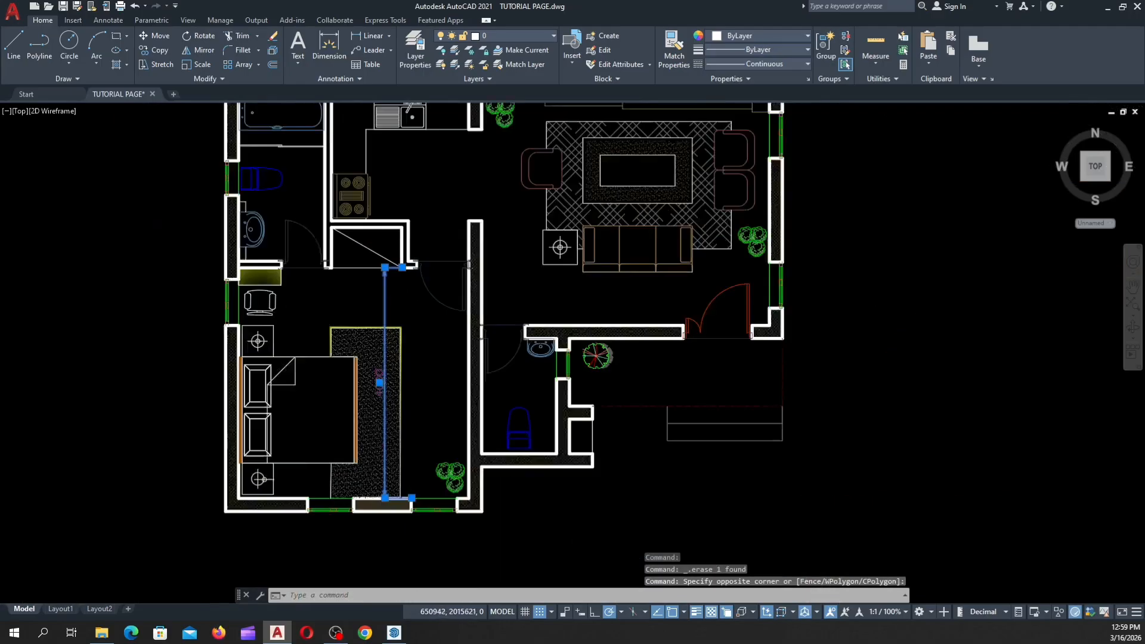
key(Delete)
scroll(411, 434, down, 2)
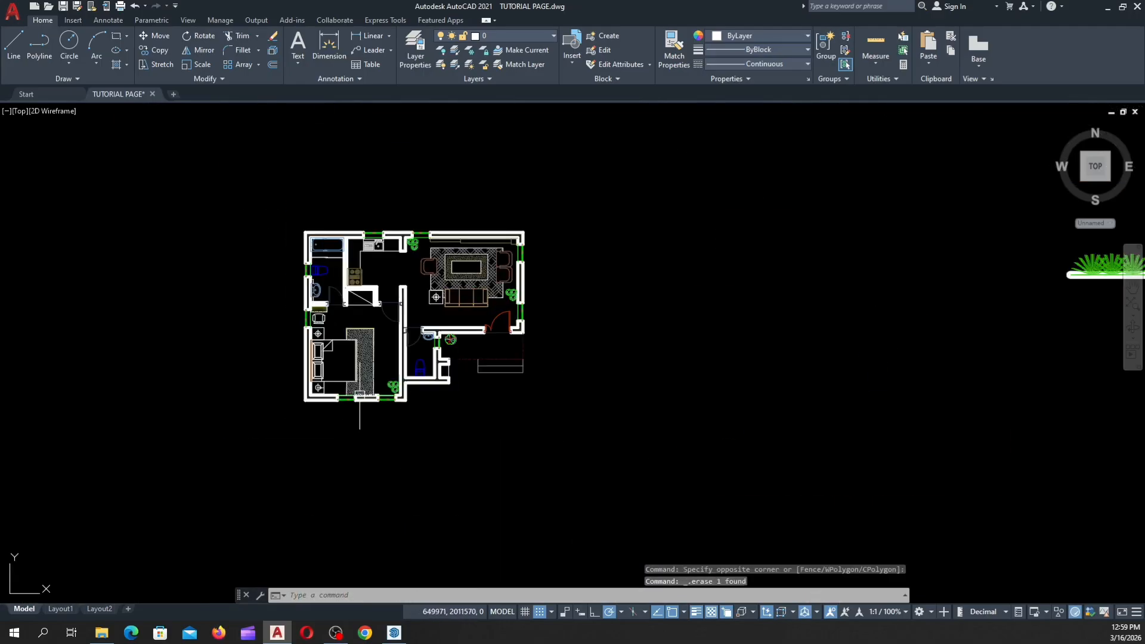
scroll(340, 300, up, 2)
scroll(263, 191, up, 2)
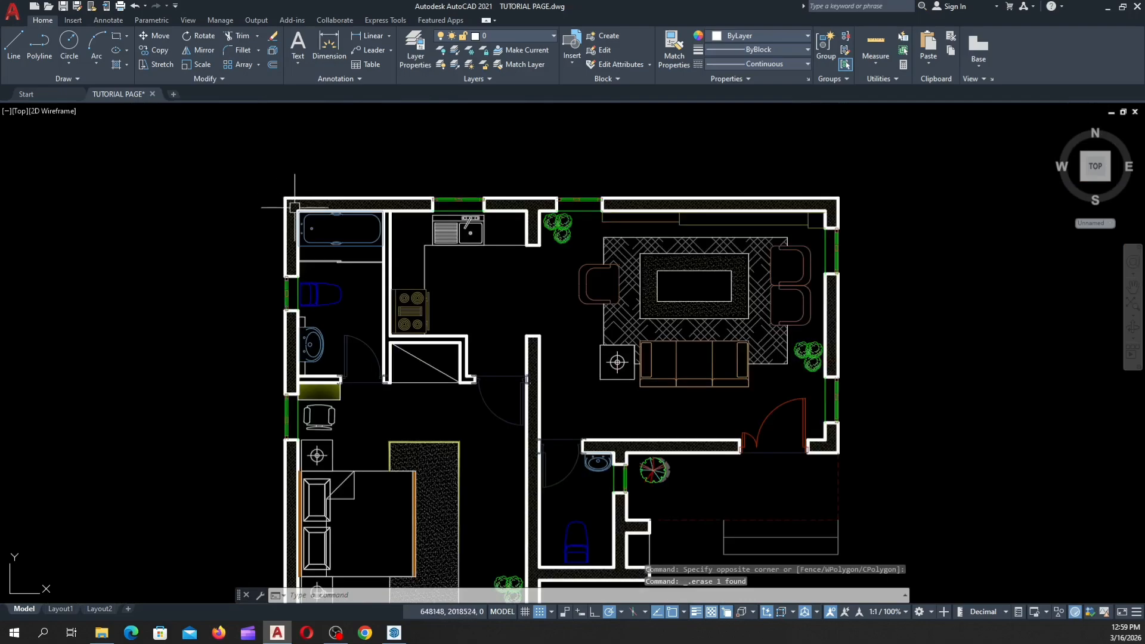
scroll(267, 200, down, 4)
scroll(245, 170, up, 4)
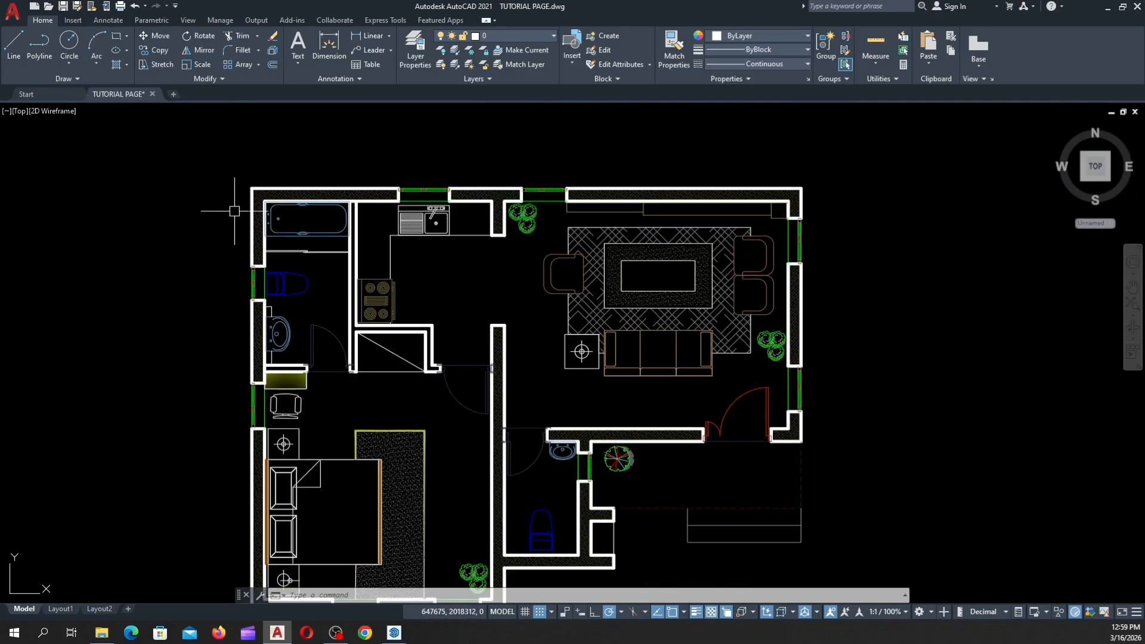
Start the WBLOCK command and select the entire cleaned-up floor plan as the objects to write out
scroll(232, 226, down, 2)
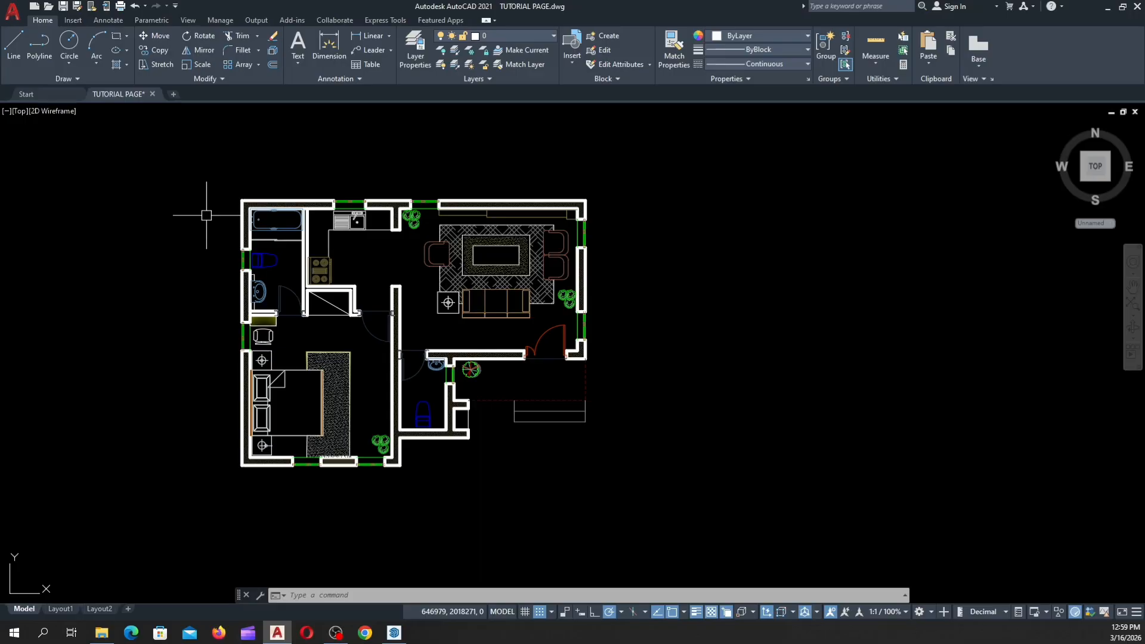
text(w)
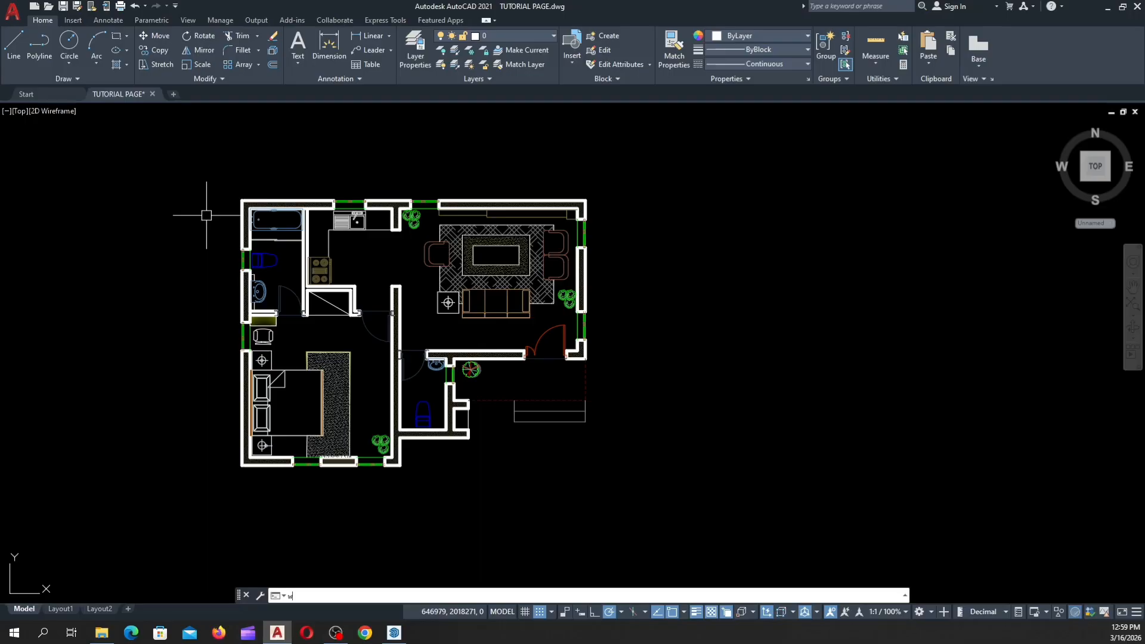
key(Return)
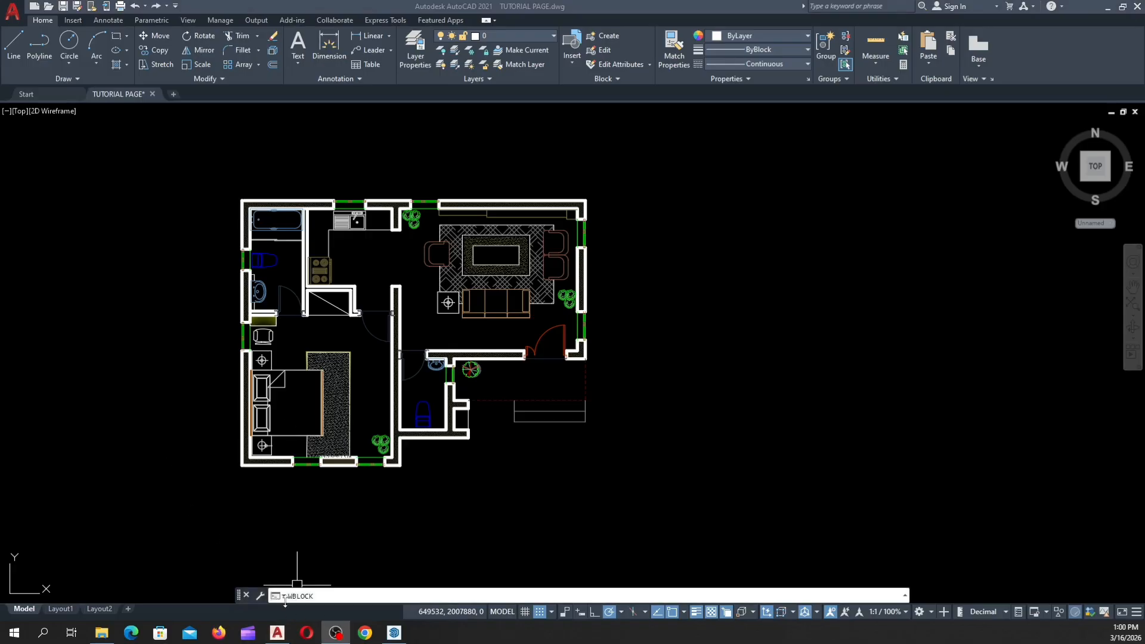
click(321, 596)
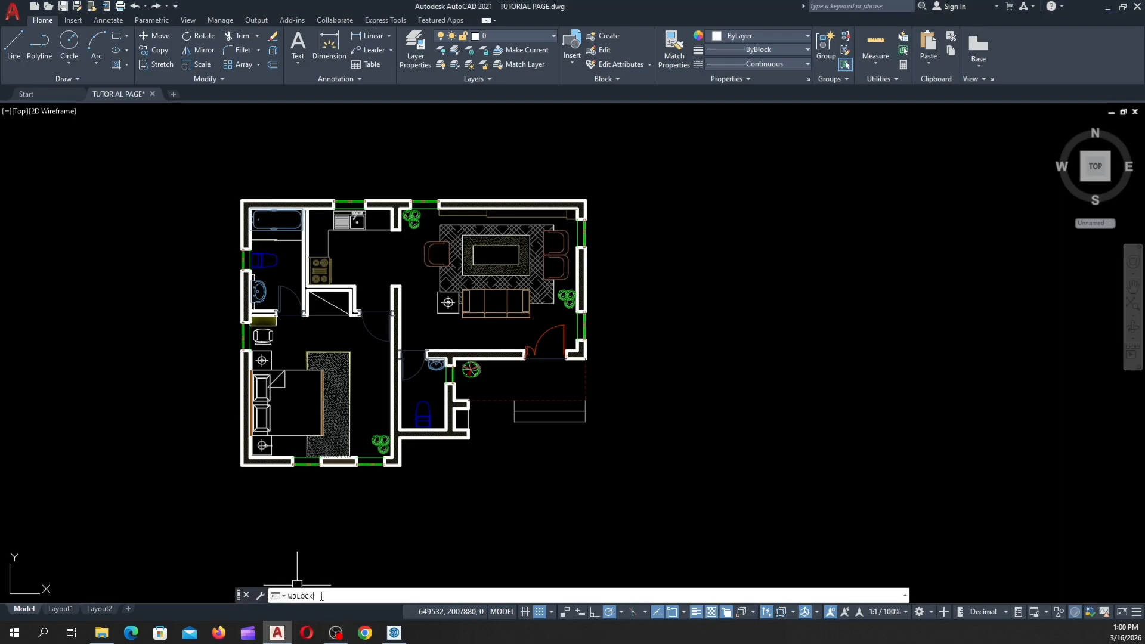
key(Return)
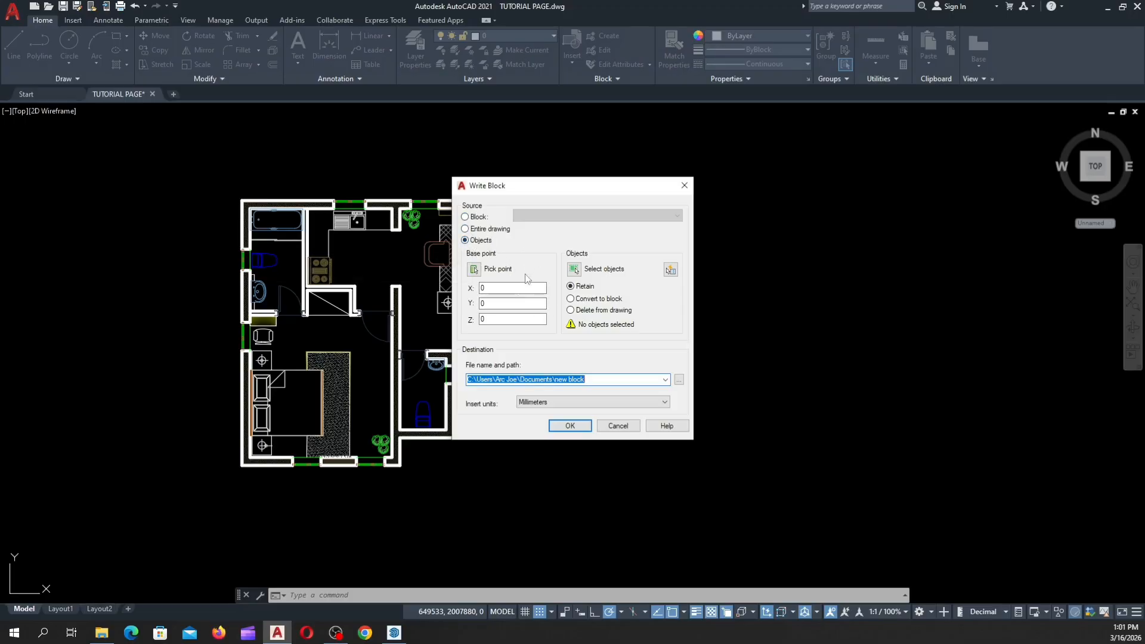
click(574, 270)
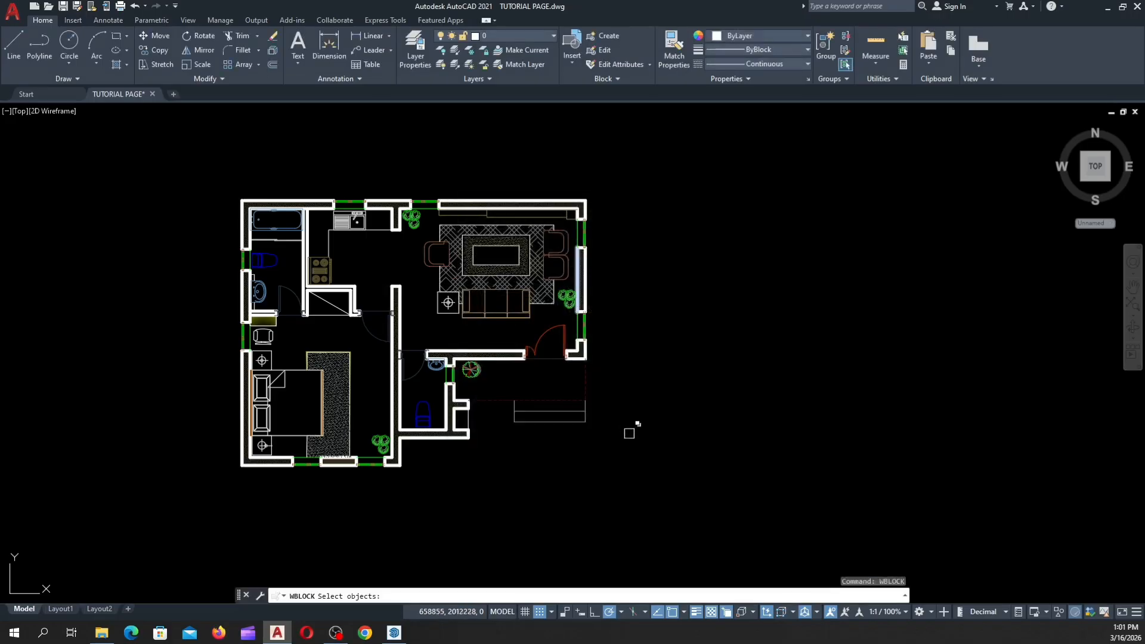
click(669, 522)
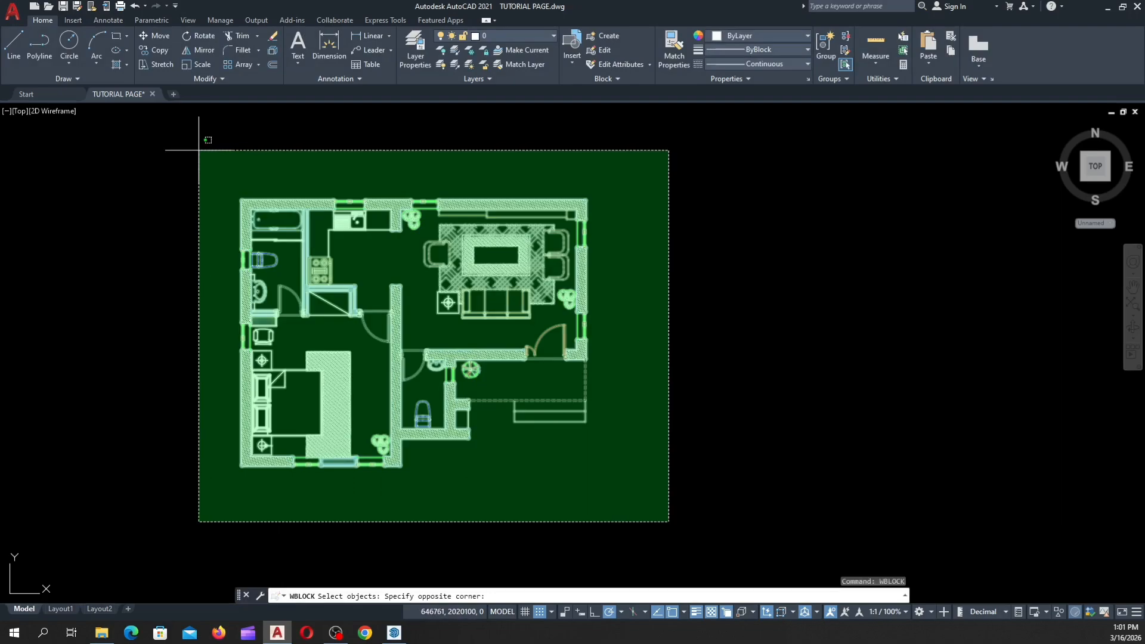
click(198, 149)
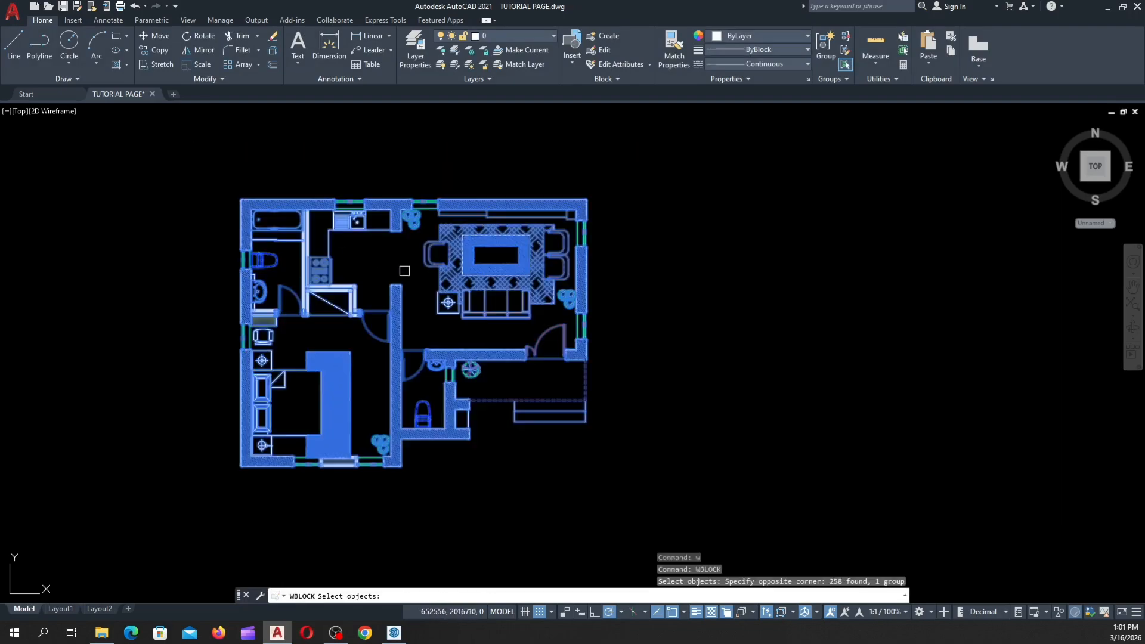
key(Return)
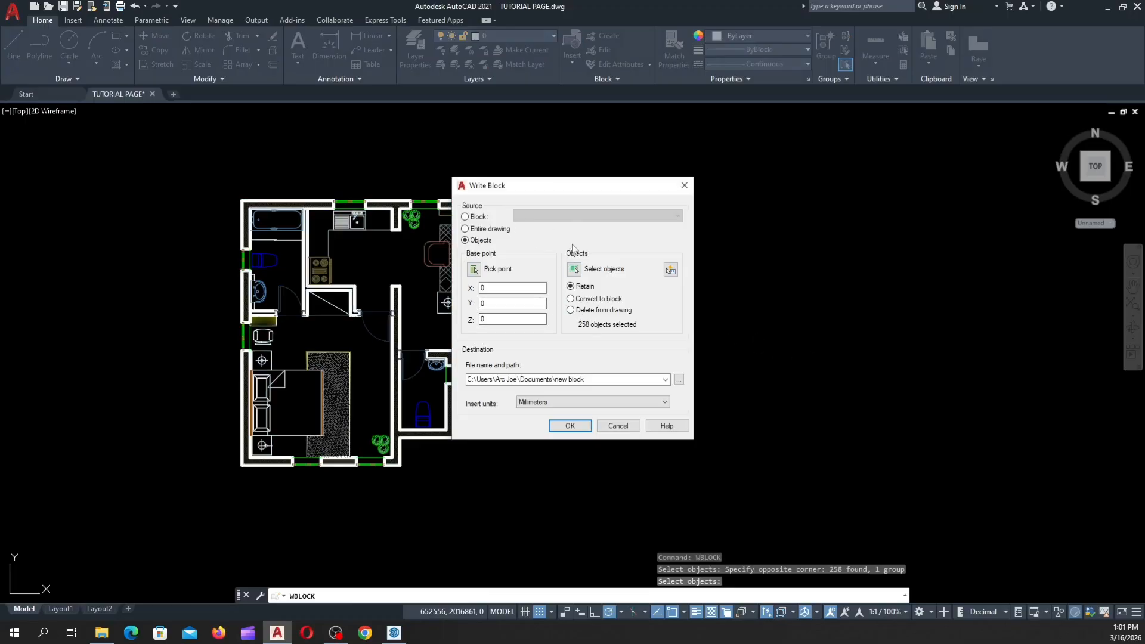
Browse for the written block's destination and choose the 5050 folder on the Desktop
click(665, 380)
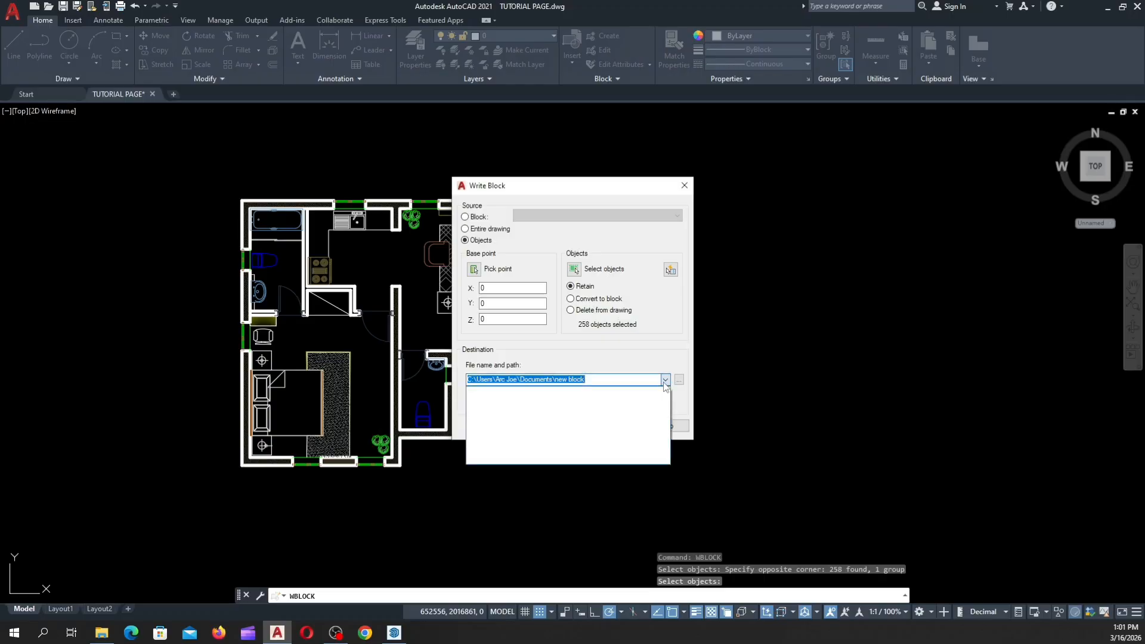
click(665, 380)
click(666, 380)
click(665, 381)
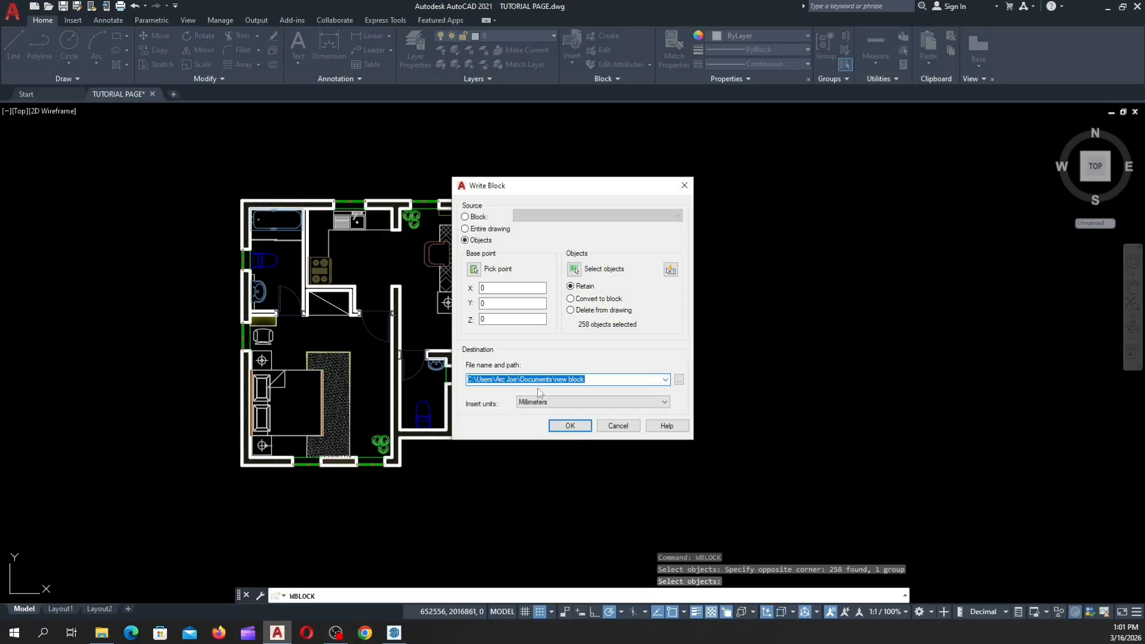
click(678, 380)
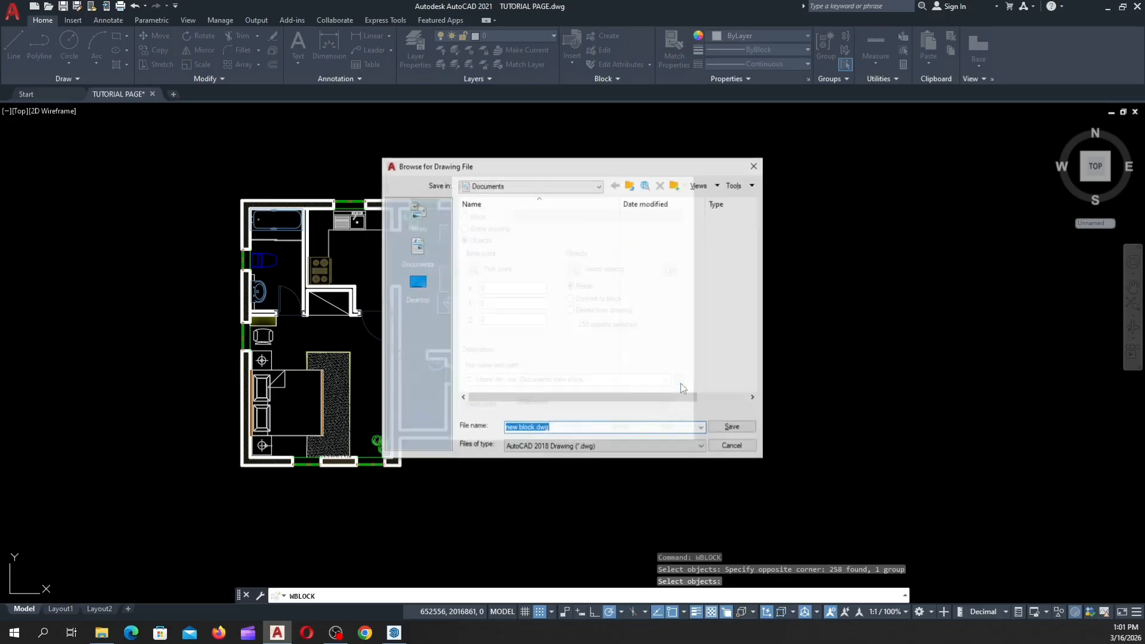
scroll(476, 299, down, 2)
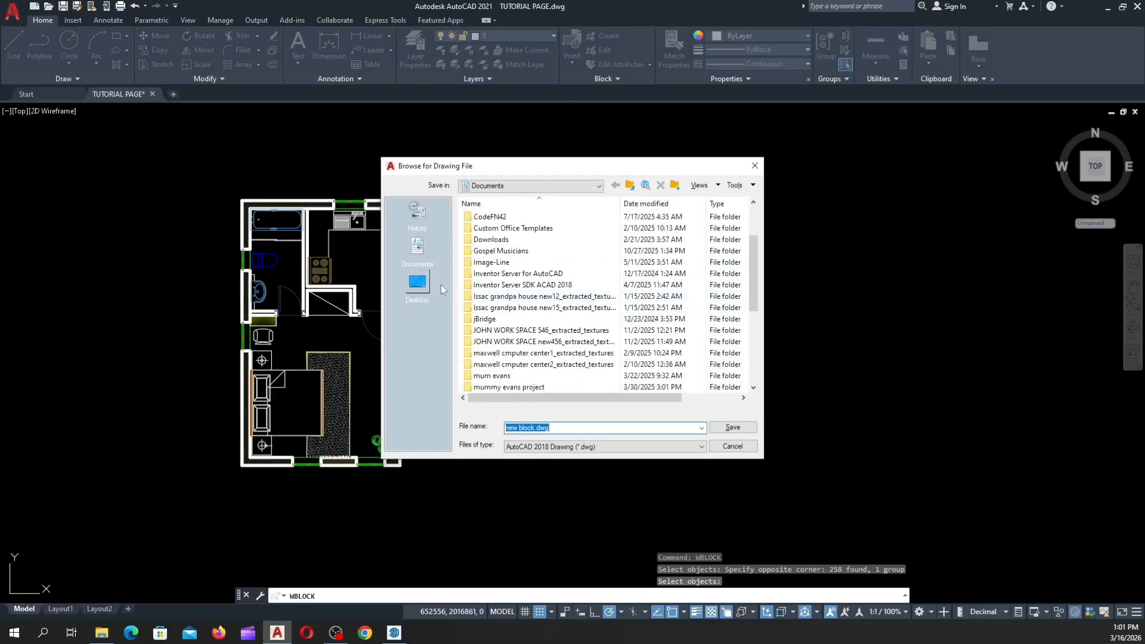
click(429, 285)
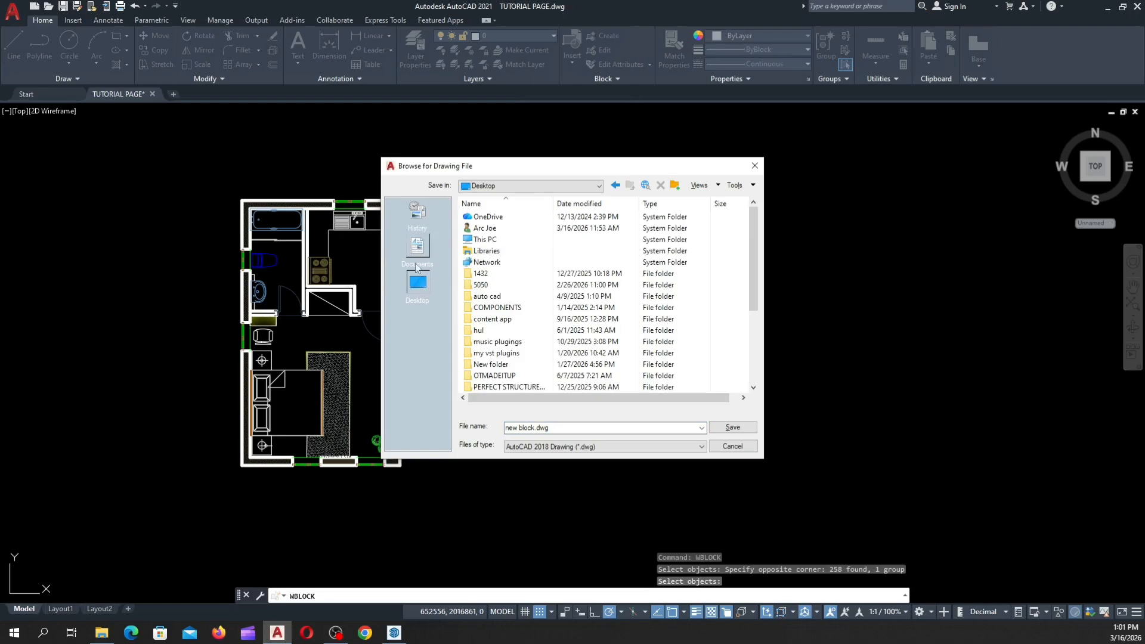
double_click(479, 285)
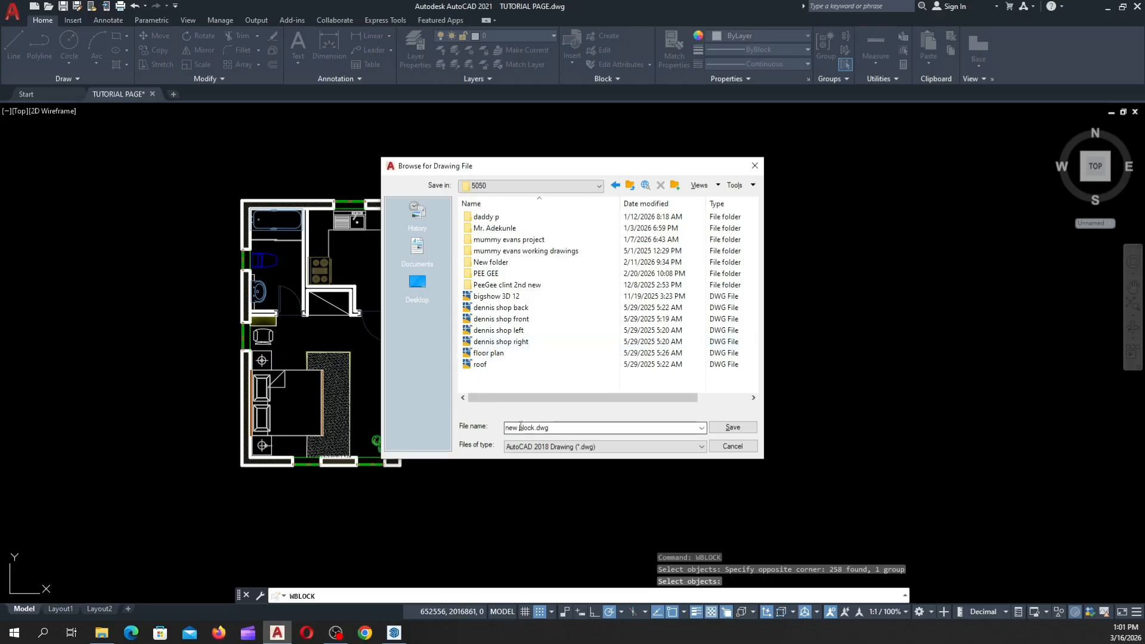
Name the output drawing "autocad floorplan export", save that destination and write out the selected objects
double_click(547, 428)
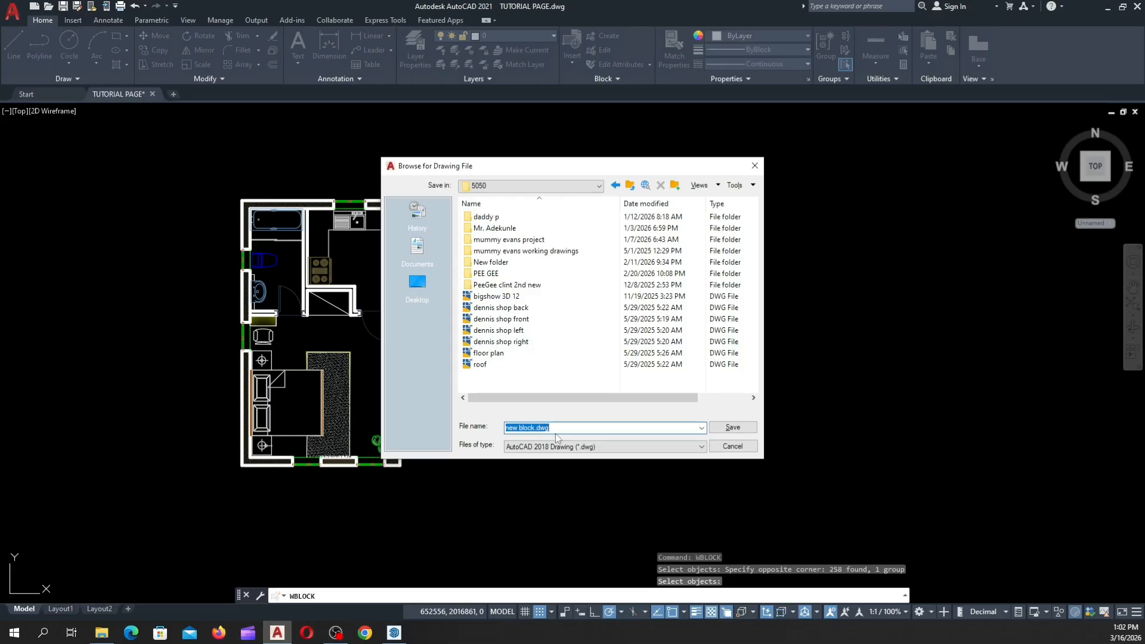
text(autocad)
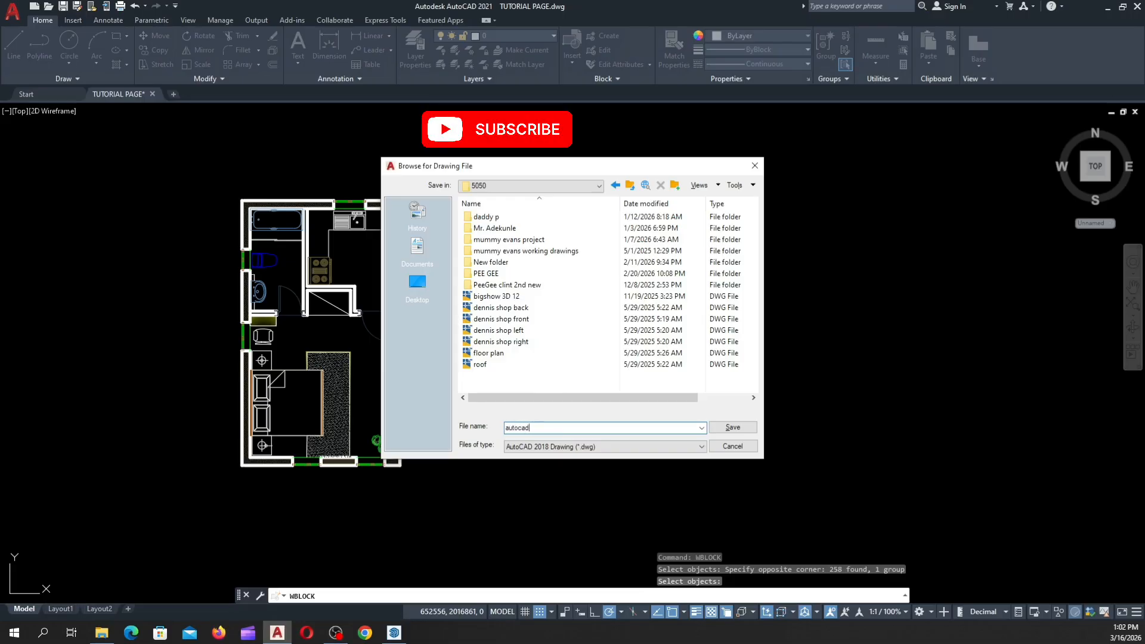
text( l)
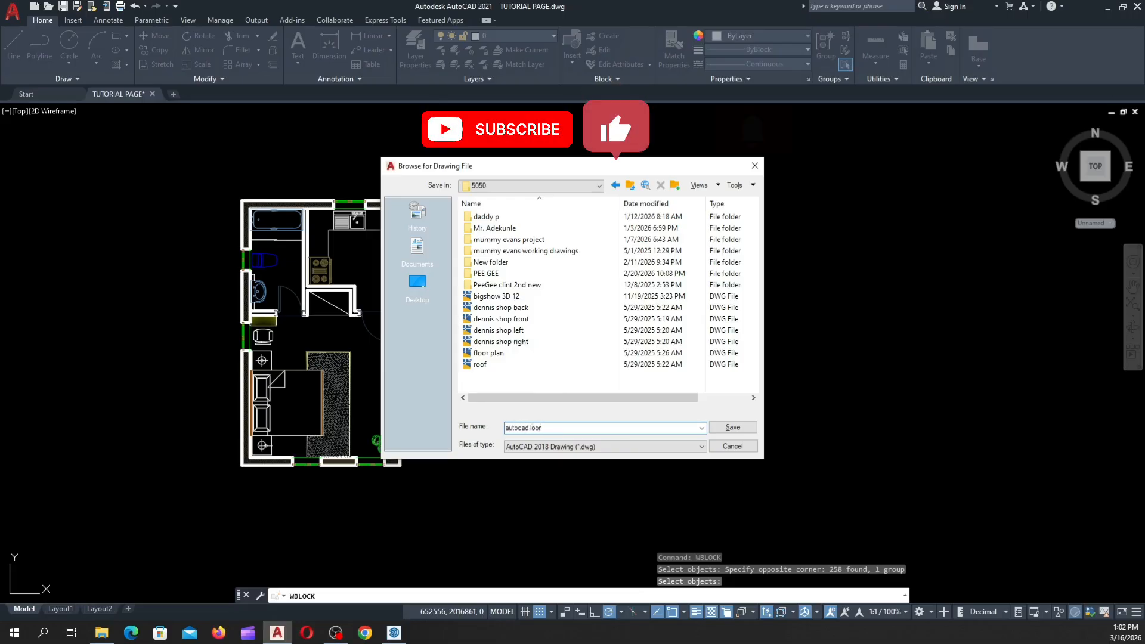
text(oor)
key(BackSpace)
key(BackSpace)
key(BackSpace)
key(BackSpace)
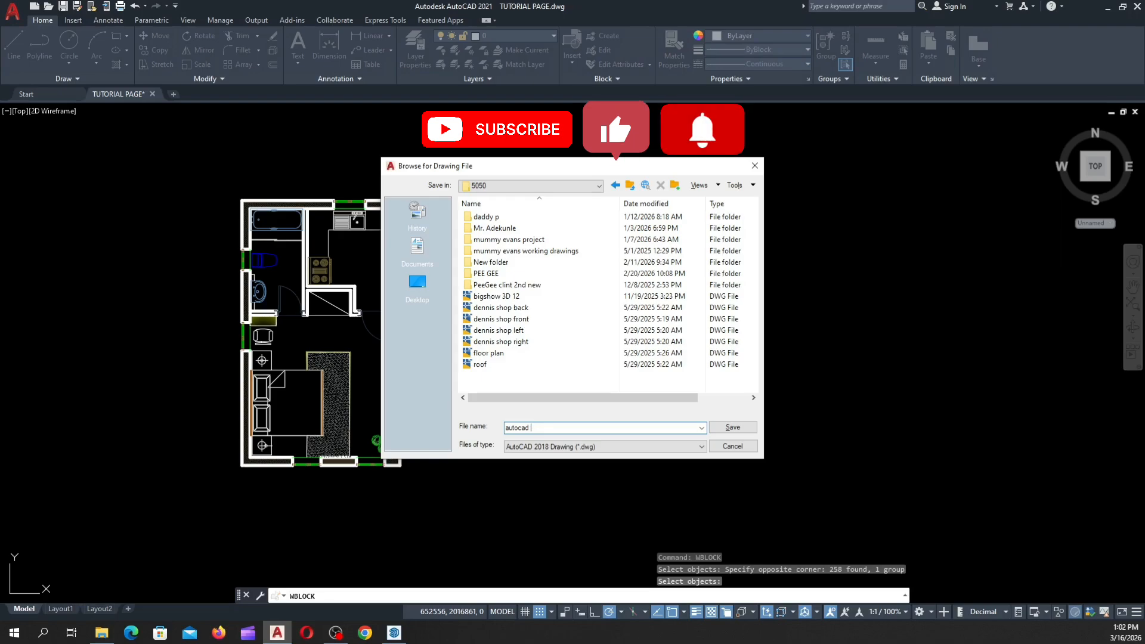
text(floorplan)
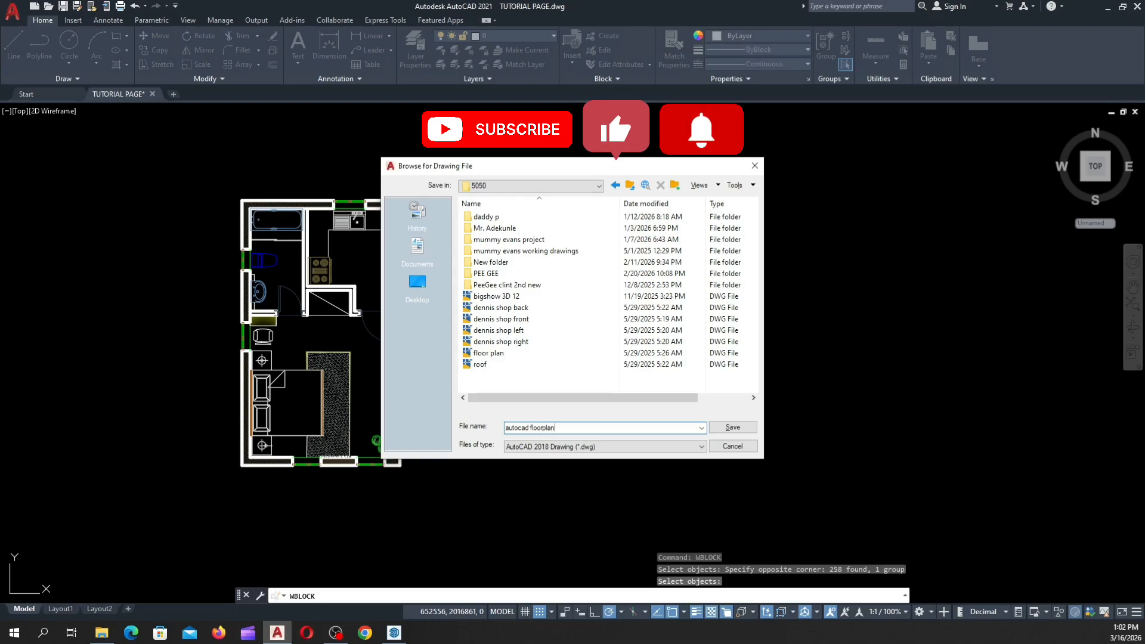
text( el)
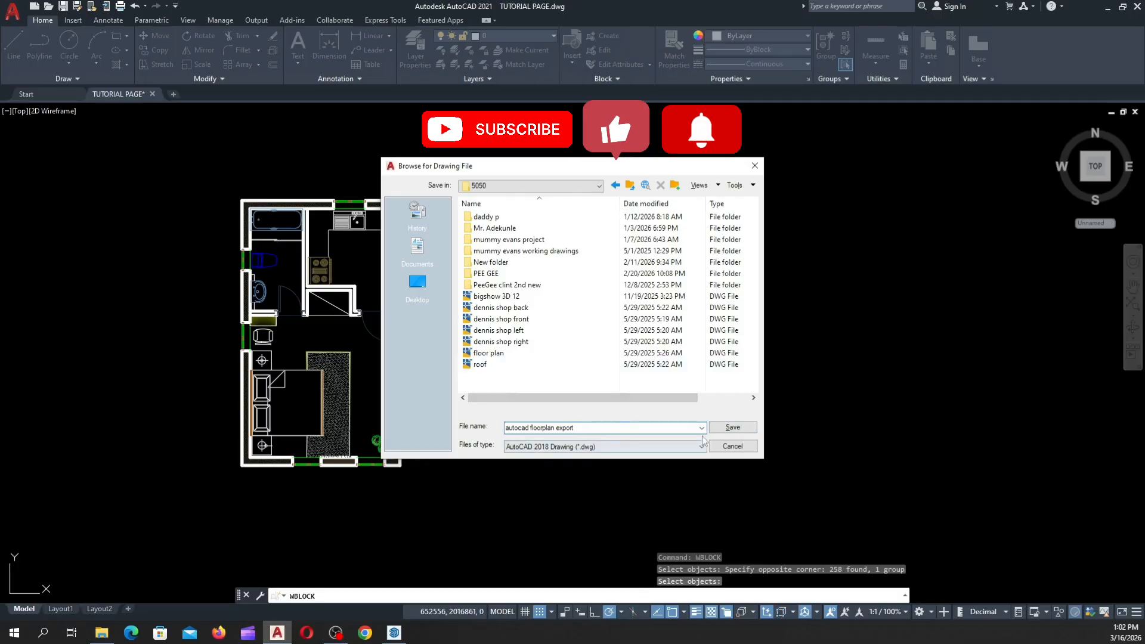
click(724, 428)
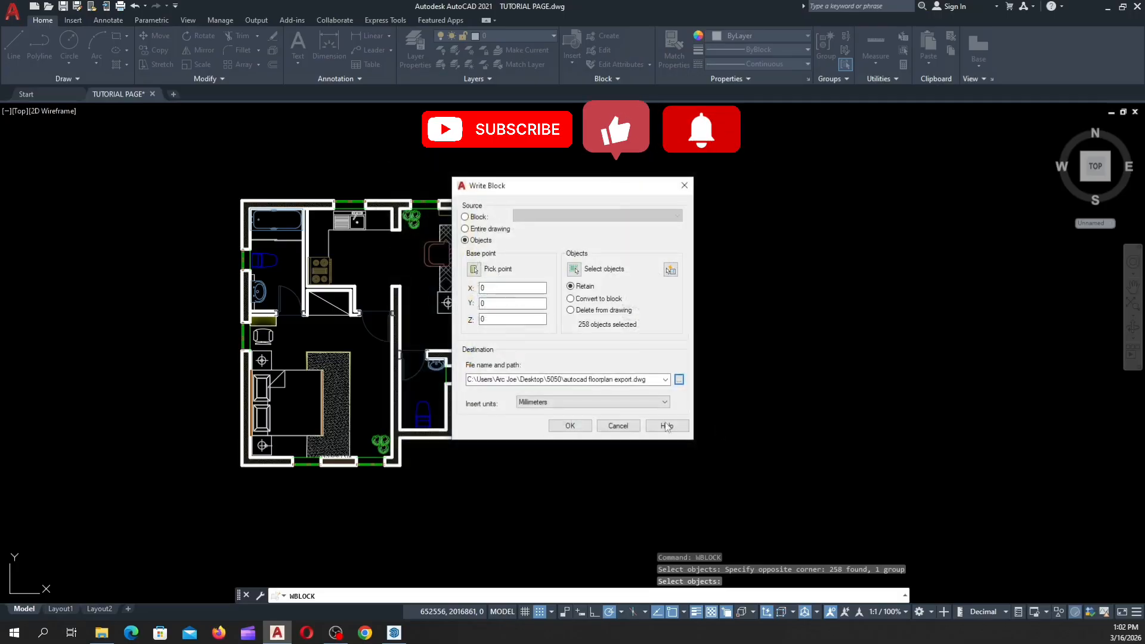
click(570, 425)
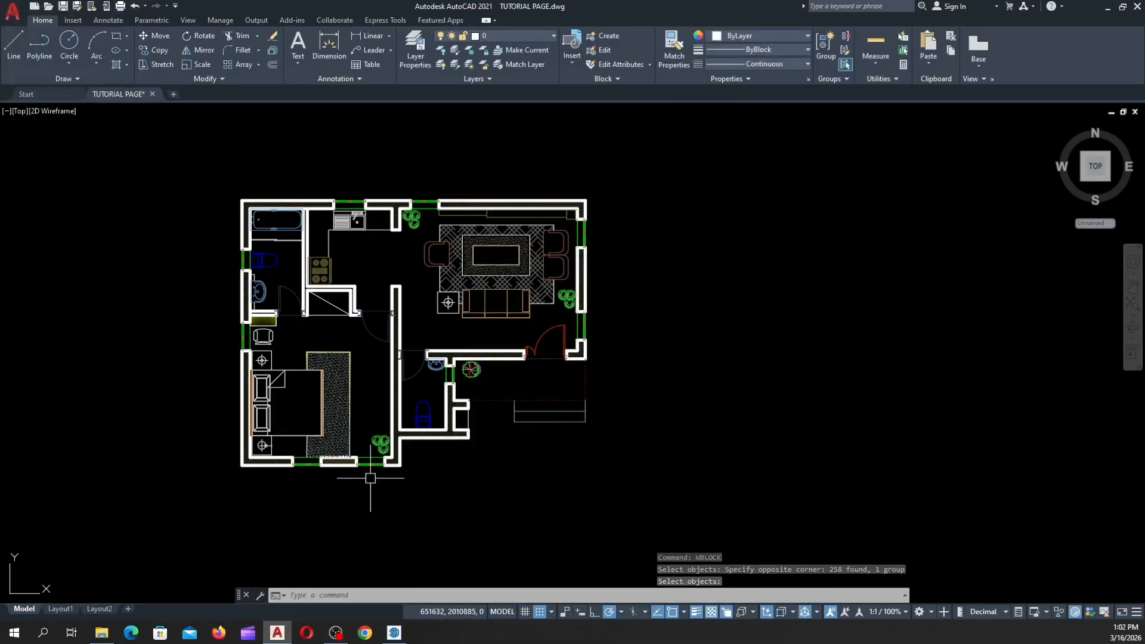
Switch to File Explorer and look through the 5050 folder for the exported drawing
mouse_move(101, 632)
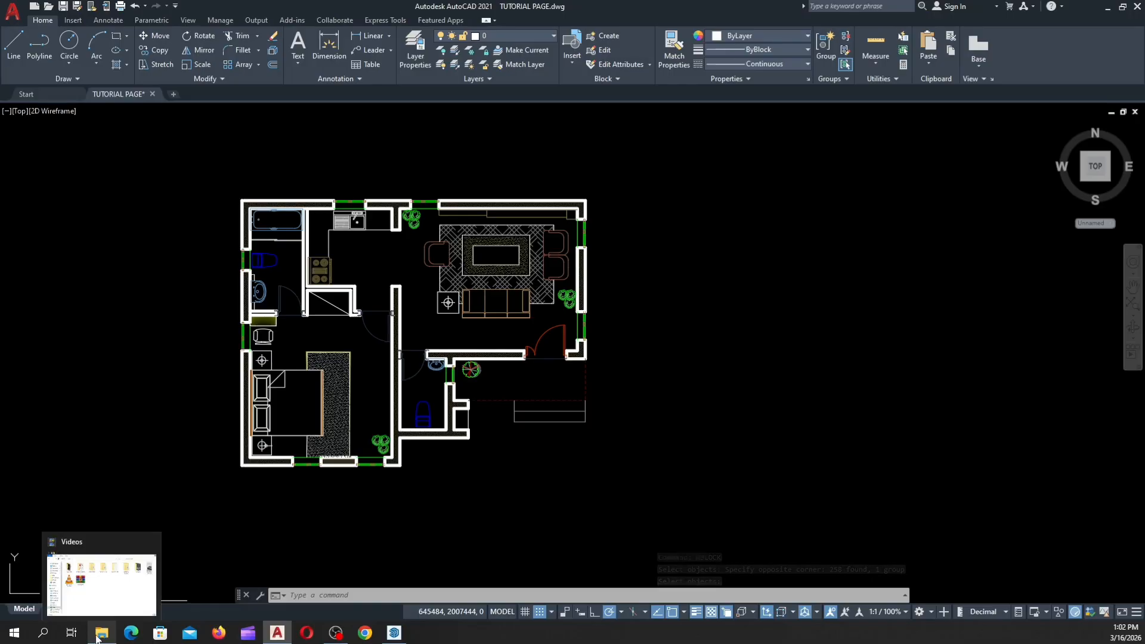
click(113, 578)
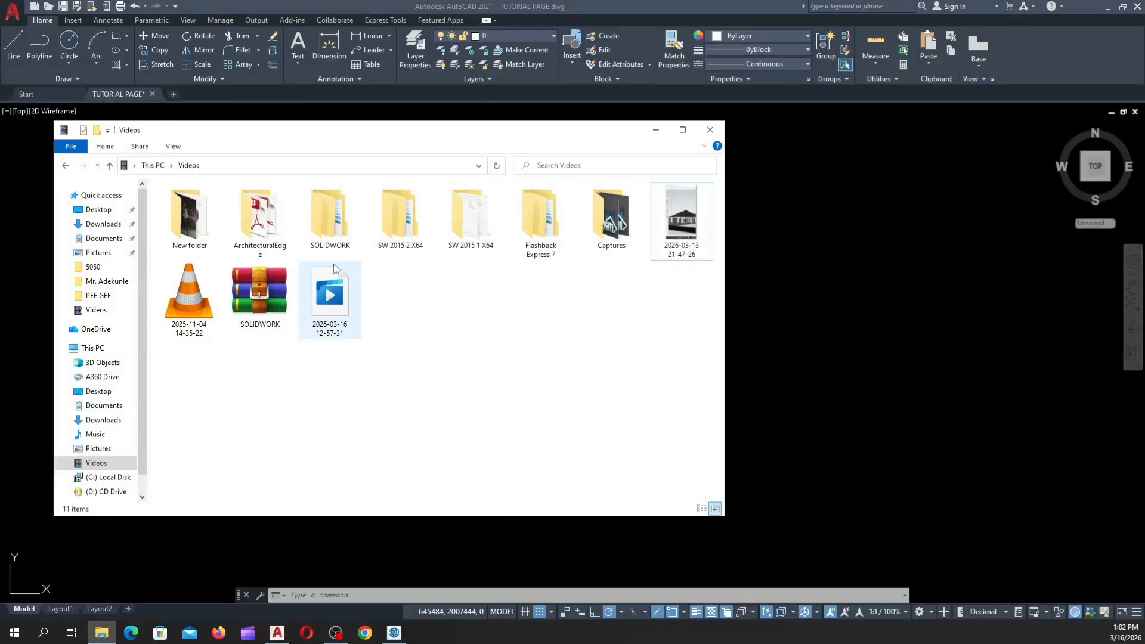
drag(349, 132, 491, 121)
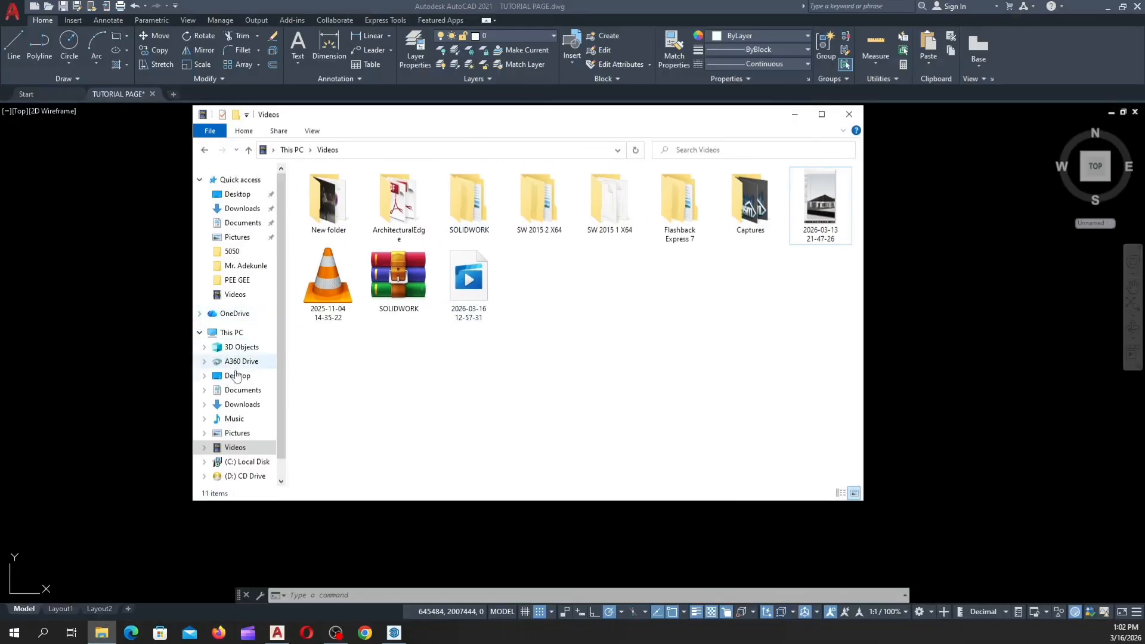
click(232, 252)
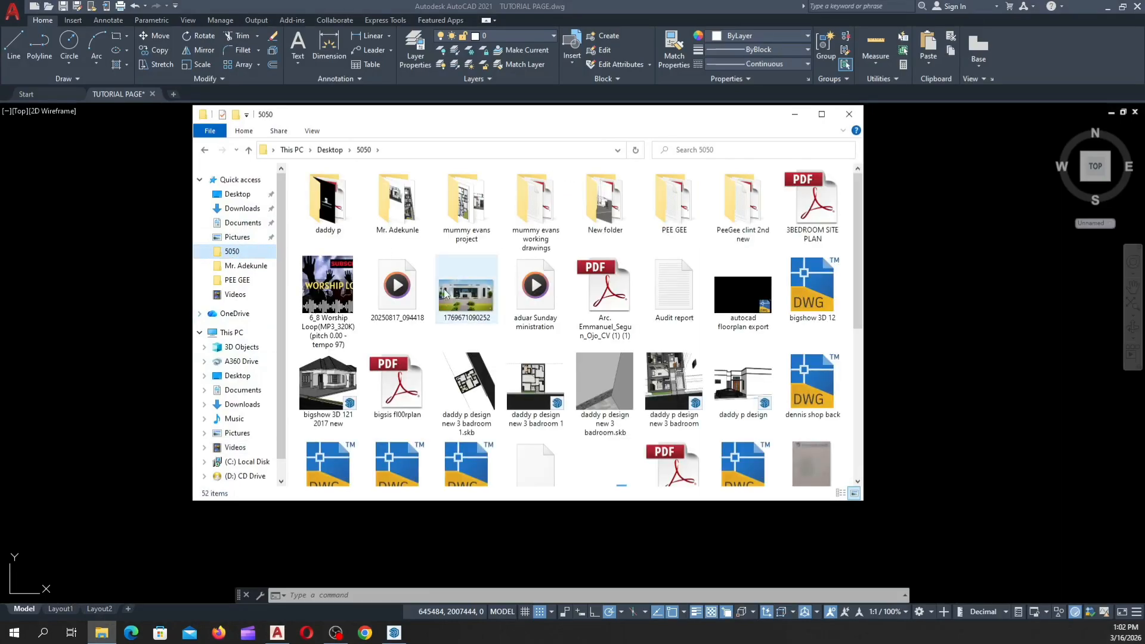
scroll(525, 304, down, 5)
scroll(601, 354, up, 5)
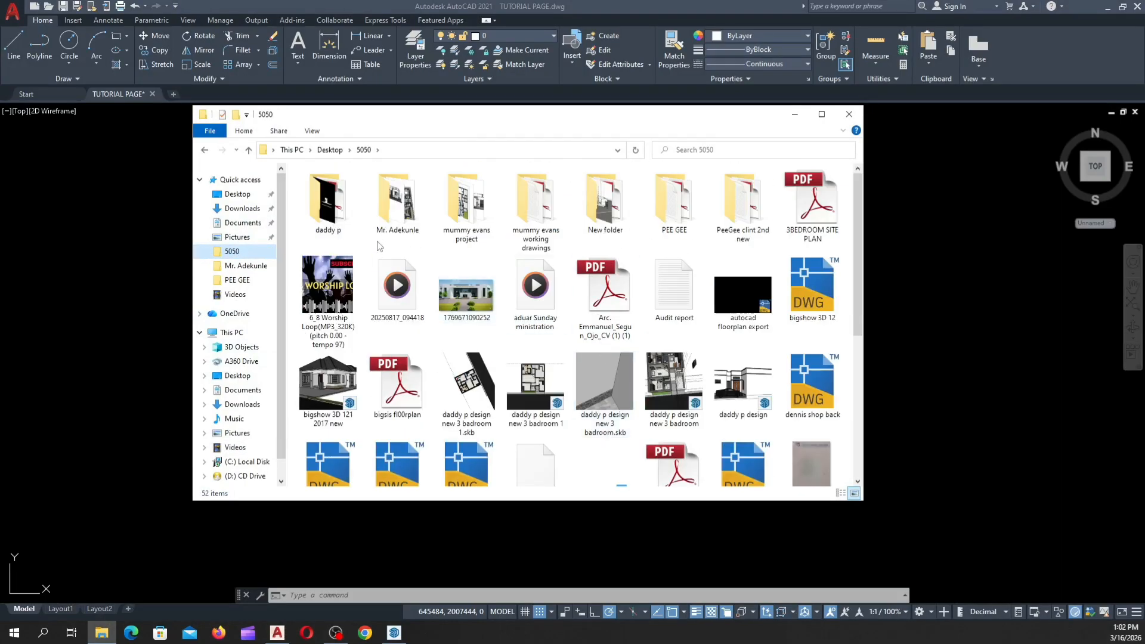
Sort the 5050 folder by date modified to check the exported drawing, and minimize the window
scroll(605, 388, down, 5)
right_click(613, 419)
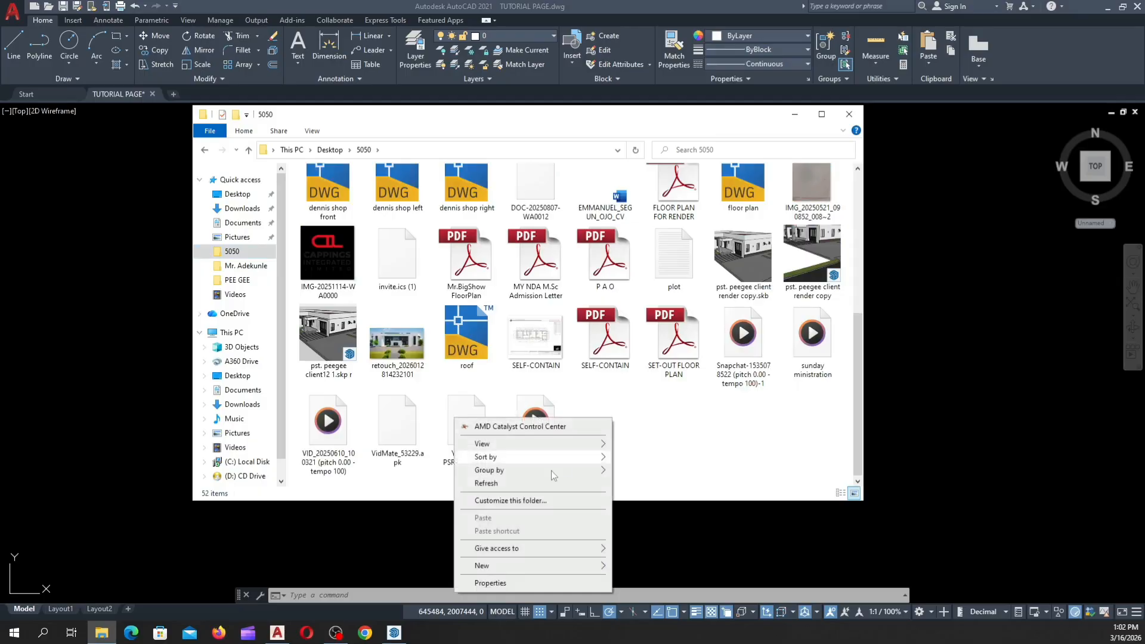
mouse_move(536, 456)
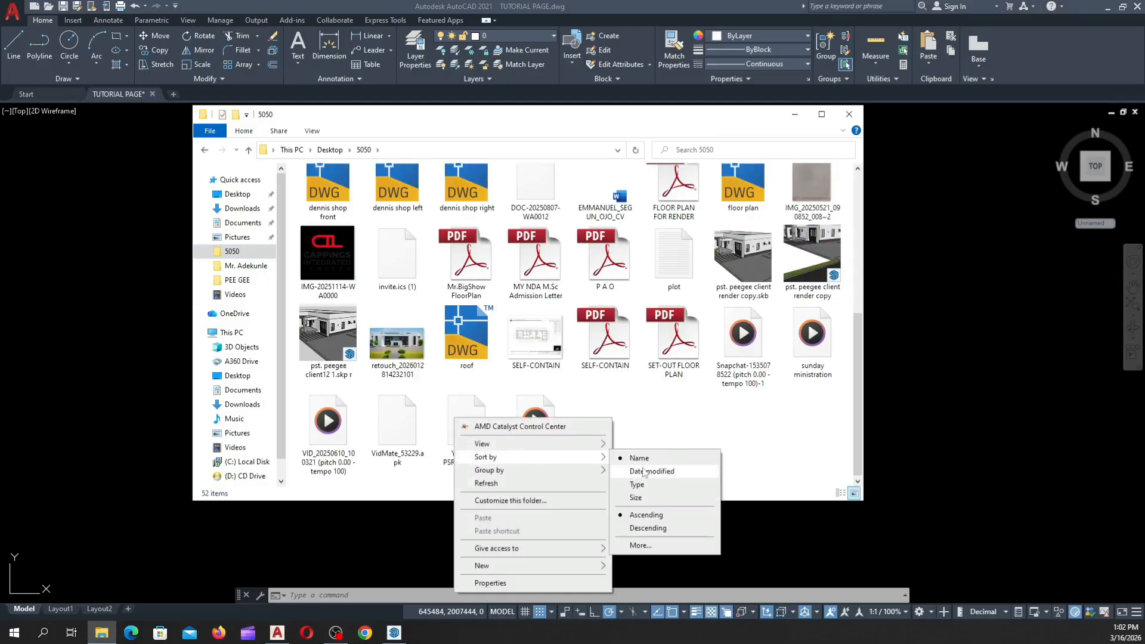
click(652, 471)
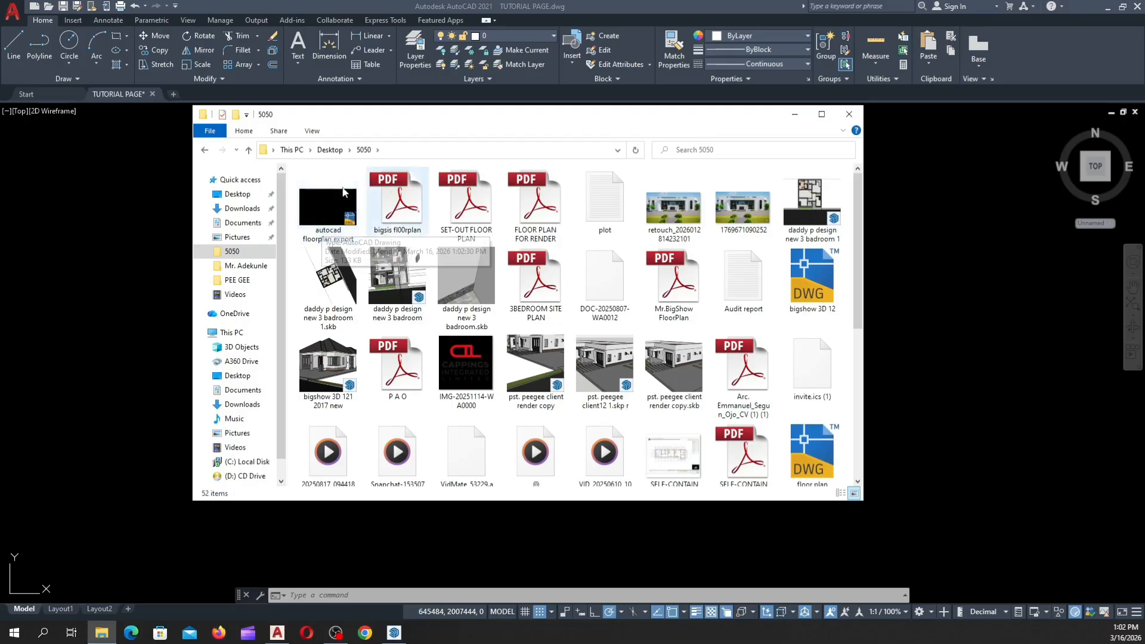
click(784, 120)
Switch to SketchUp, start a file import and browse to the 5050 folder on the Desktop
mouse_move(388, 598)
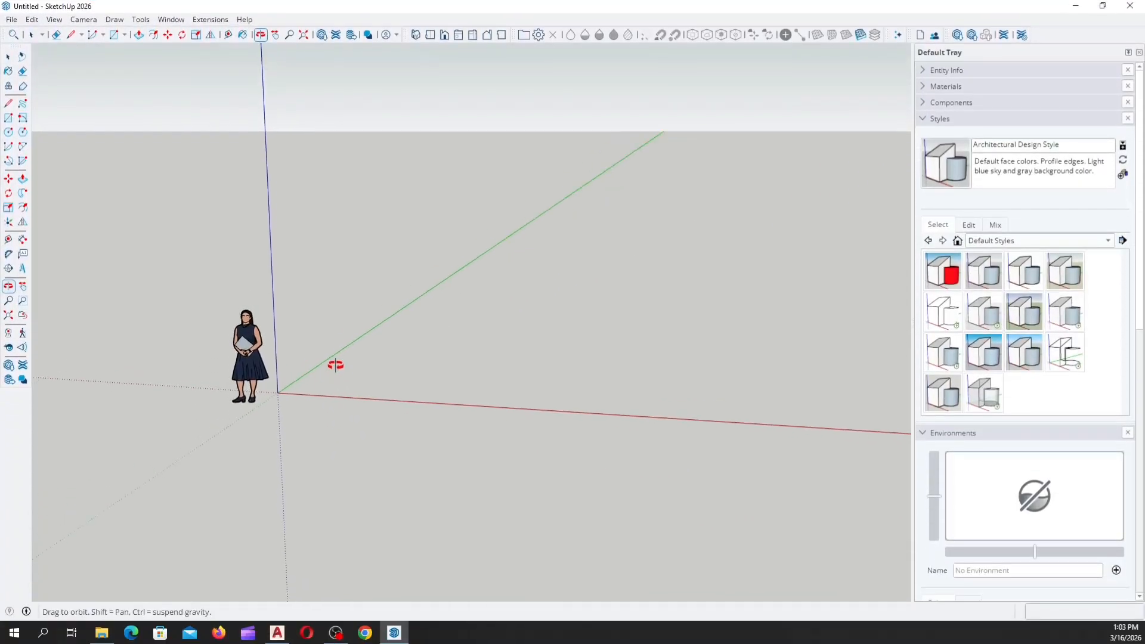
mouse_move(332, 366)
mouse_down()
mouse_move(345, 417)
mouse_move(174, 434)
mouse_move(222, 423)
mouse_move(357, 320)
mouse_move(366, 356)
mouse_move(250, 352)
mouse_up()
key(space)
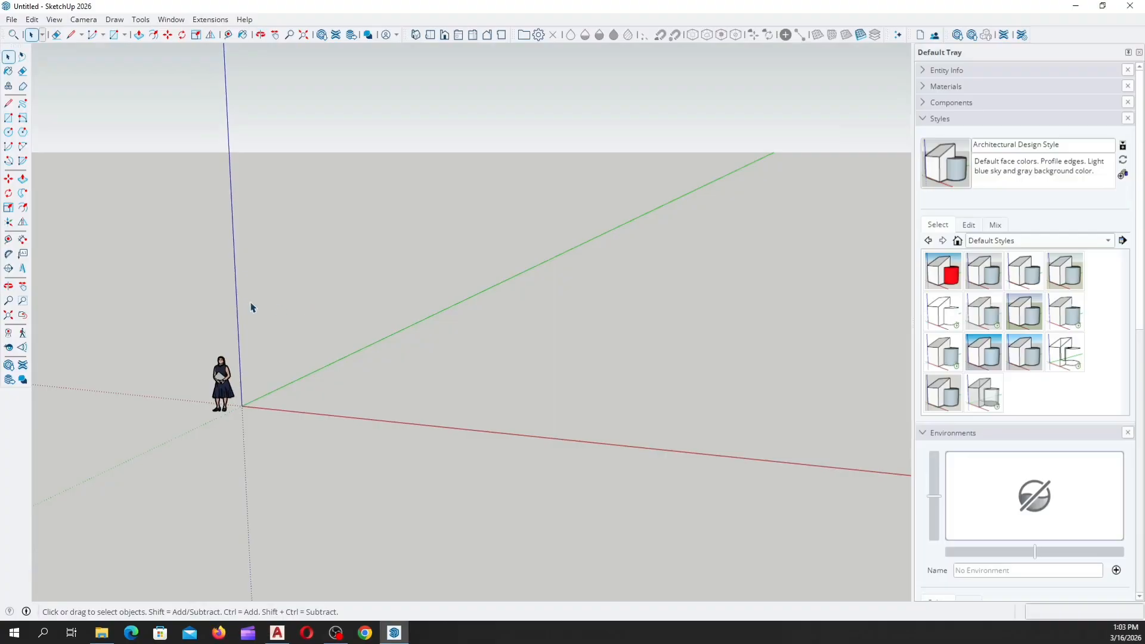
middle_drag(143, 376, 103, 235)
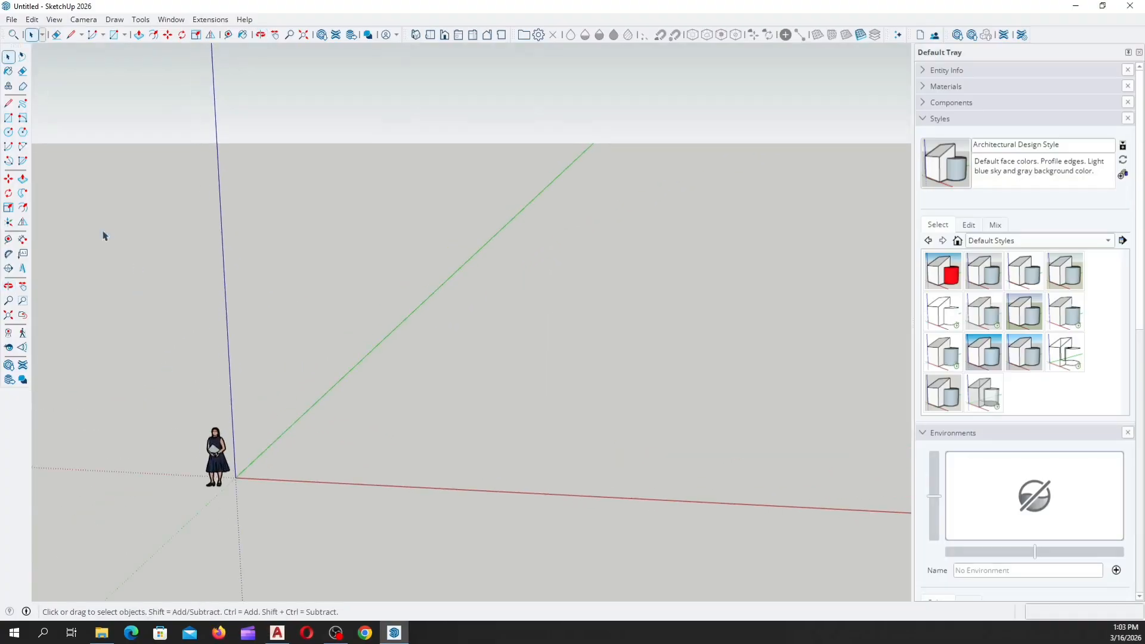
click(12, 20)
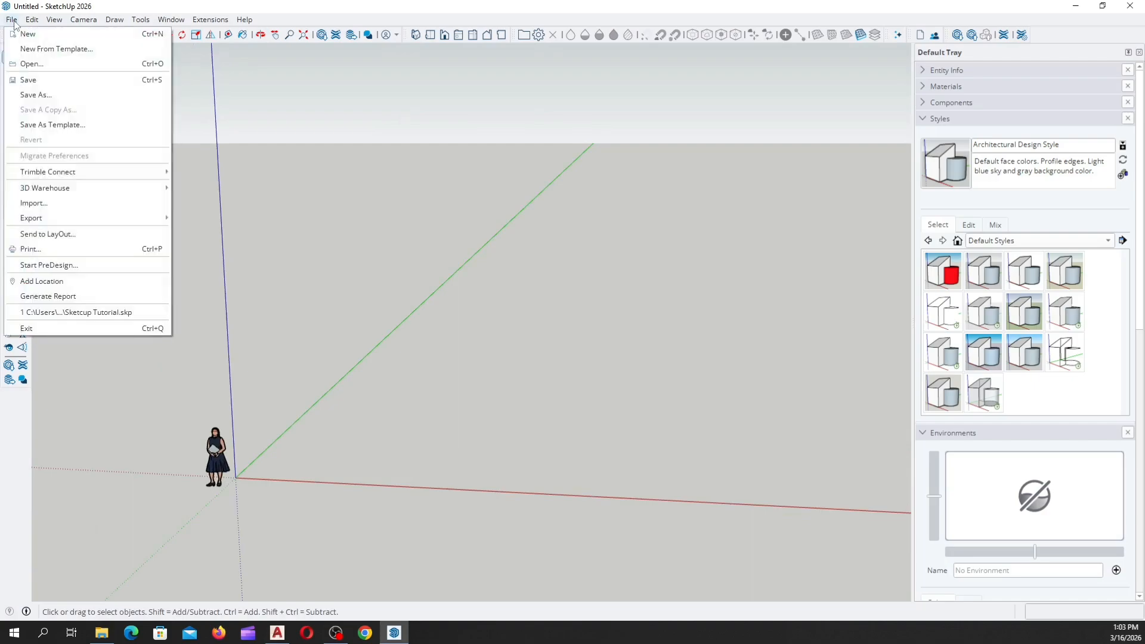
click(55, 203)
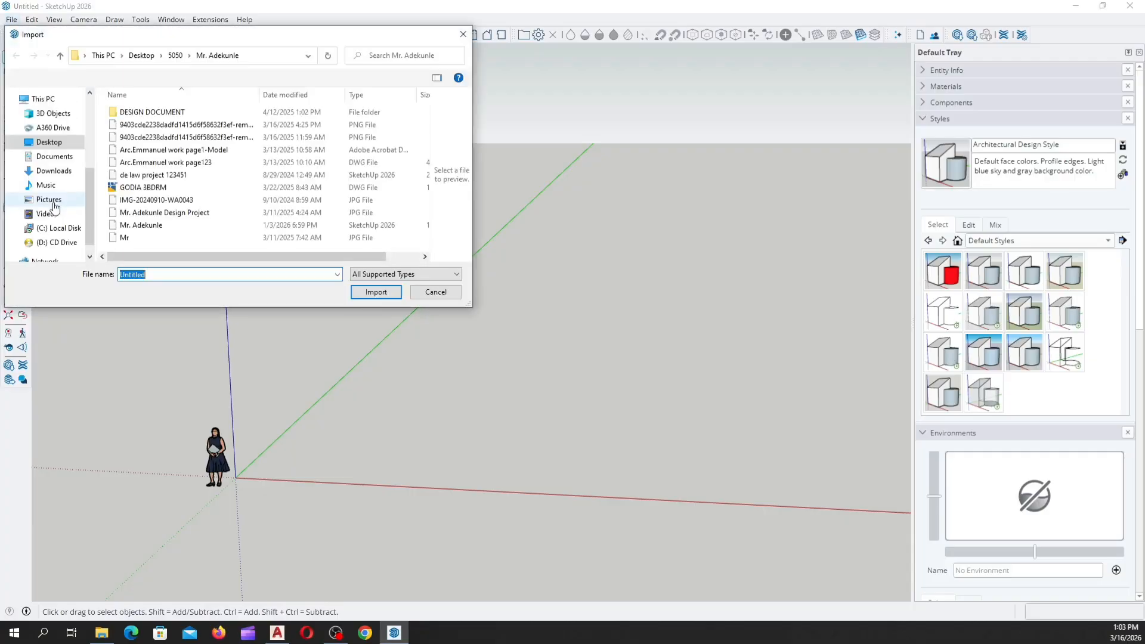
click(60, 144)
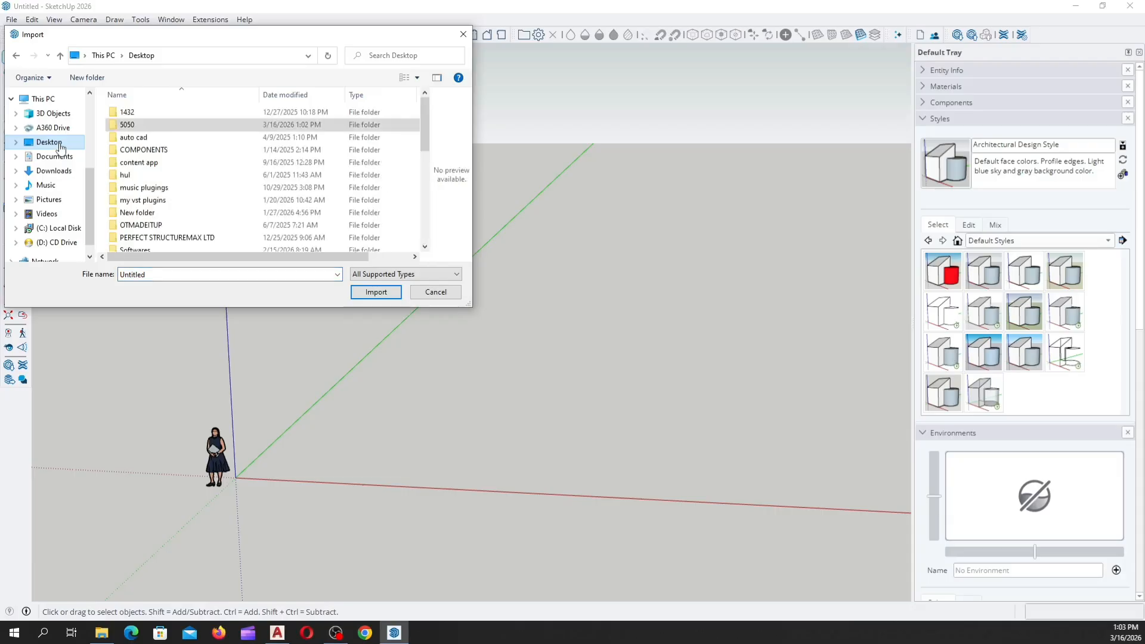
double_click(155, 130)
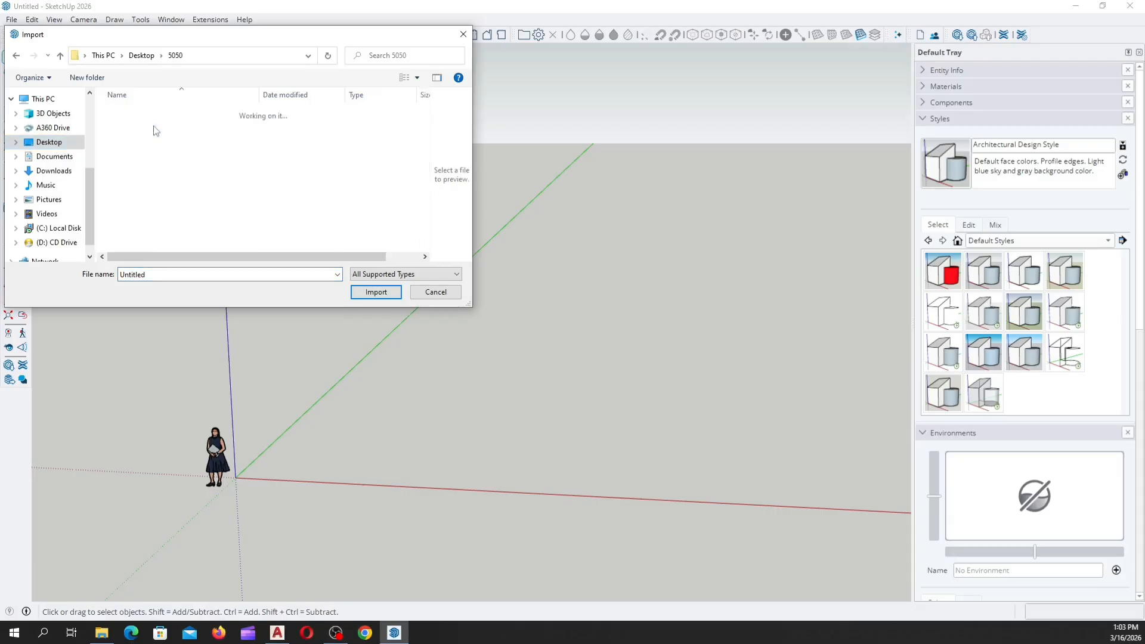
Limit the import file list to AutoCAD Files (*.dwg, *.dxf) and look through the listed drawings
scroll(162, 196, down, 2)
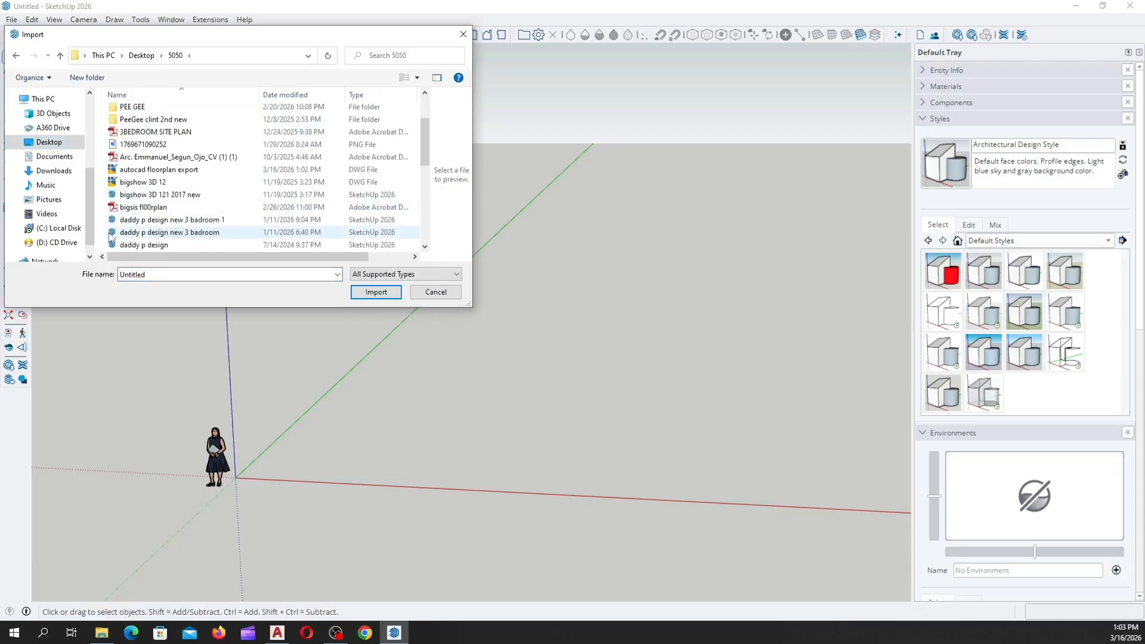
scroll(161, 194, up, 2)
scroll(158, 187, down, 1)
scroll(159, 187, down, 2)
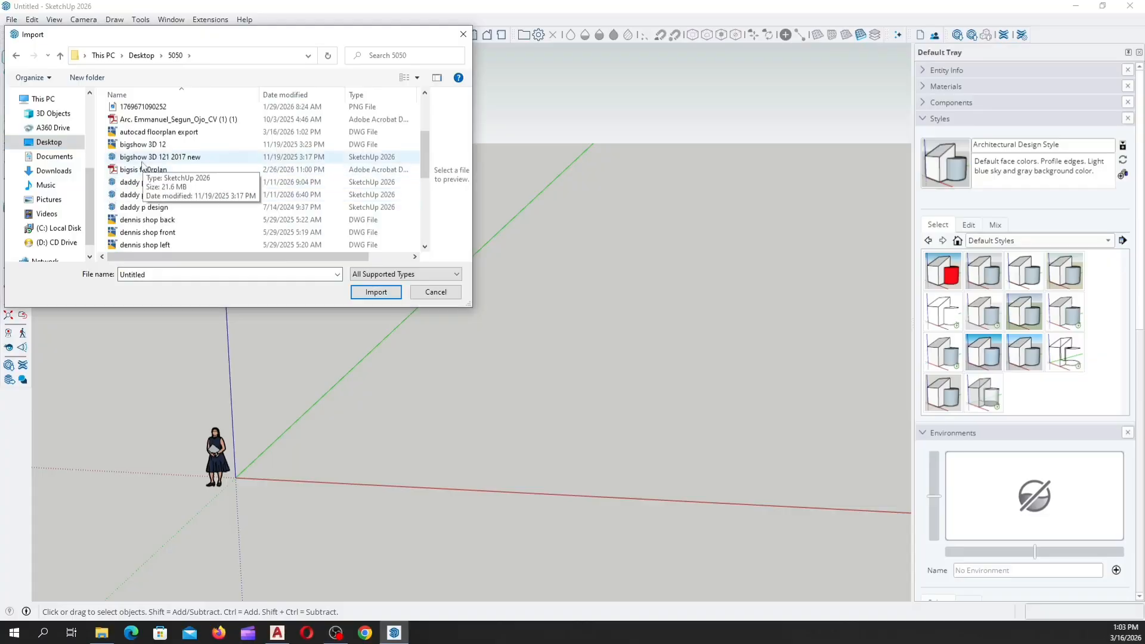
click(338, 274)
click(337, 274)
click(441, 274)
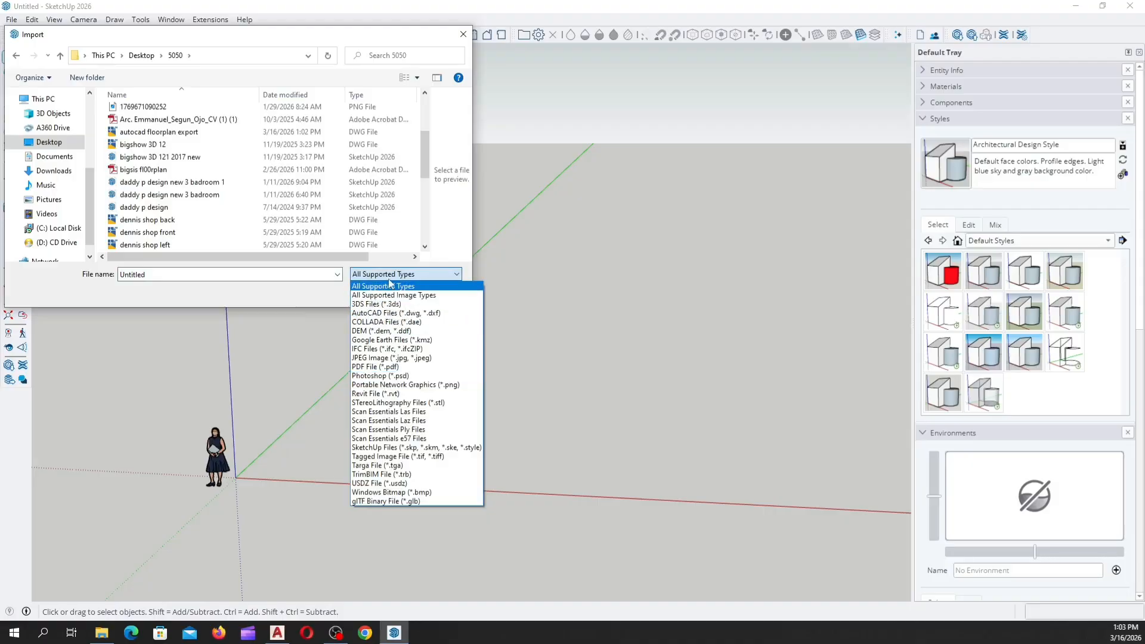
click(378, 314)
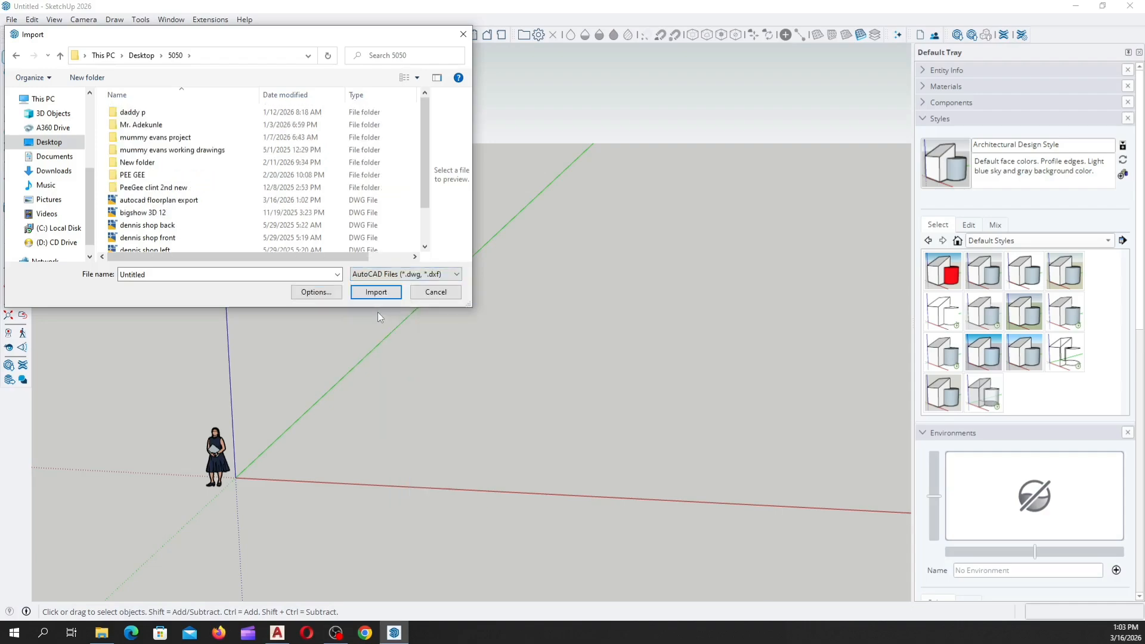
scroll(189, 220, down, 1)
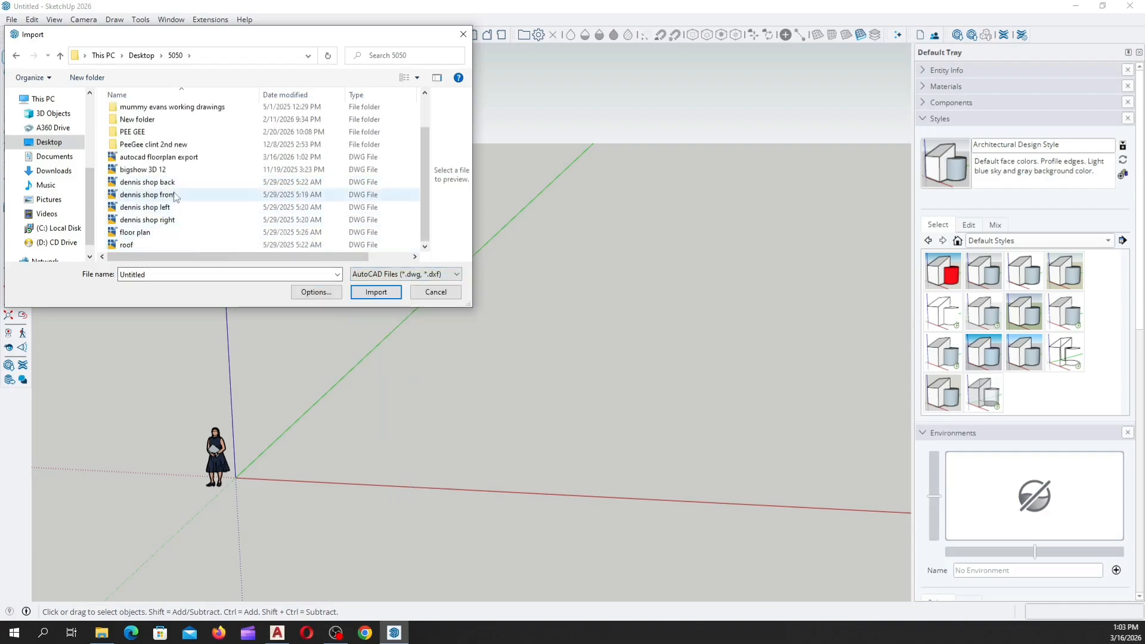
scroll(181, 194, up, 1)
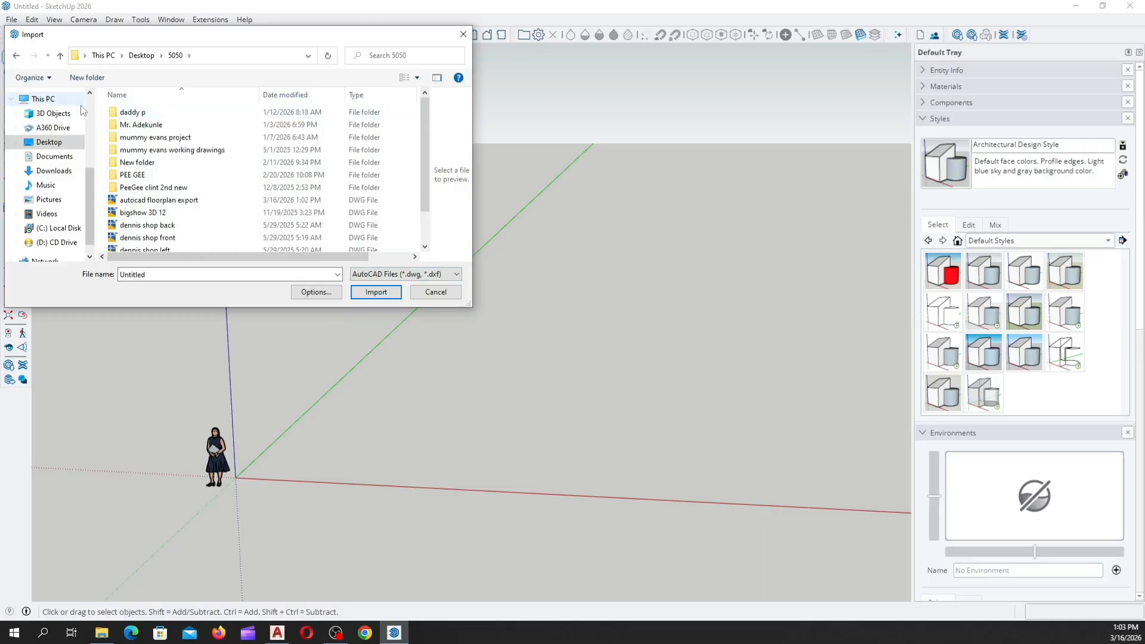
Import the "autocad floorplan export" drawing, read through the import results and dismiss them
scroll(161, 172, down, 1)
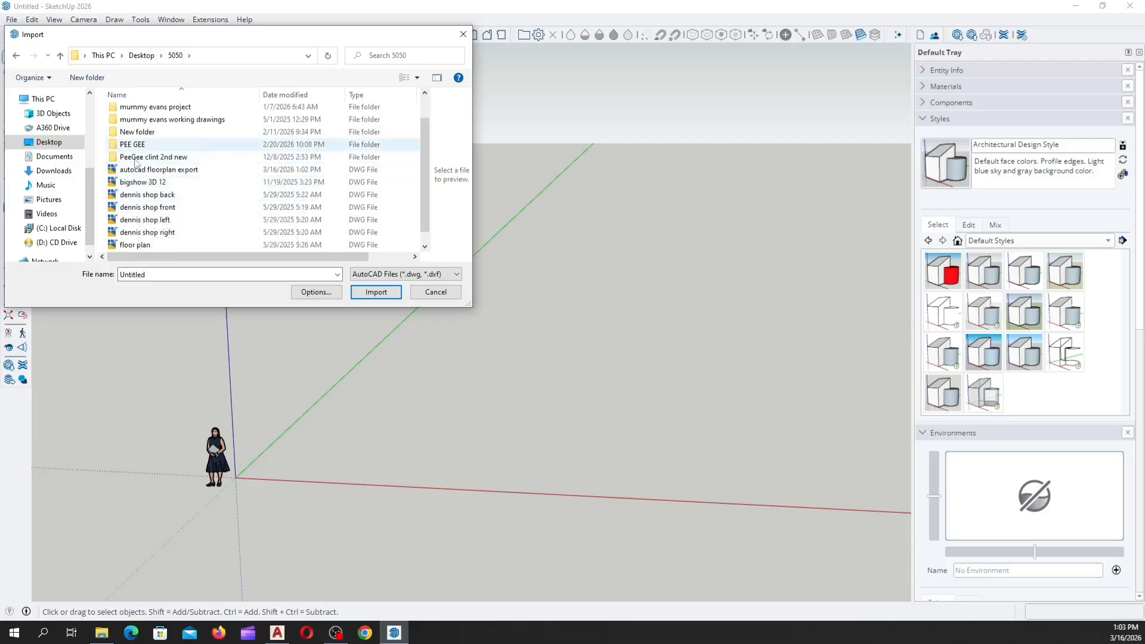
scroll(160, 232, down, 1)
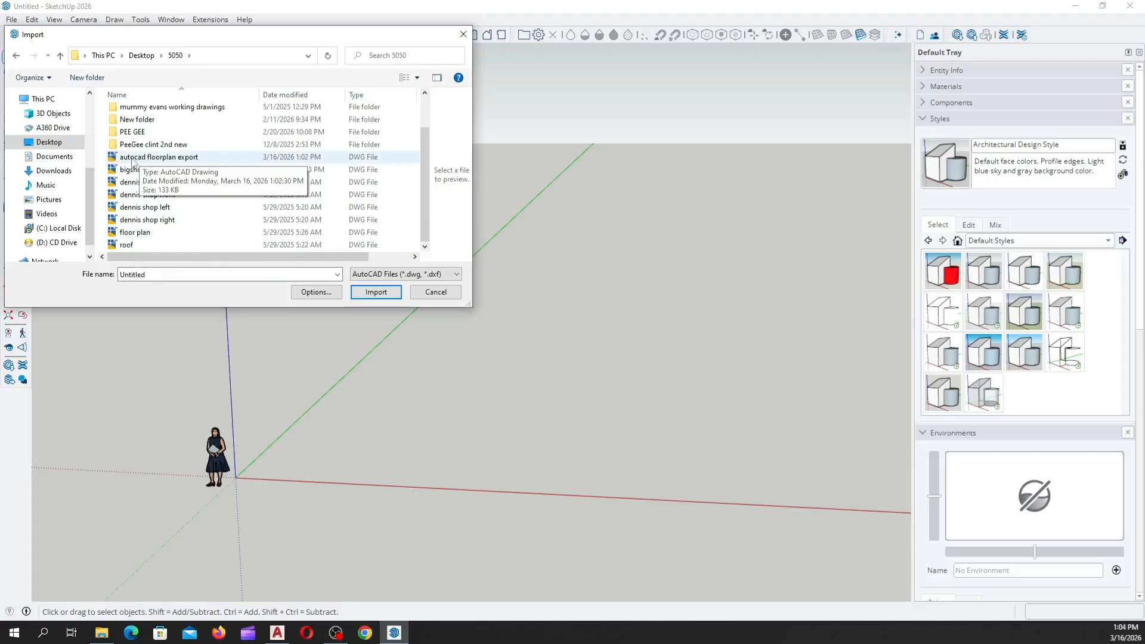
click(133, 158)
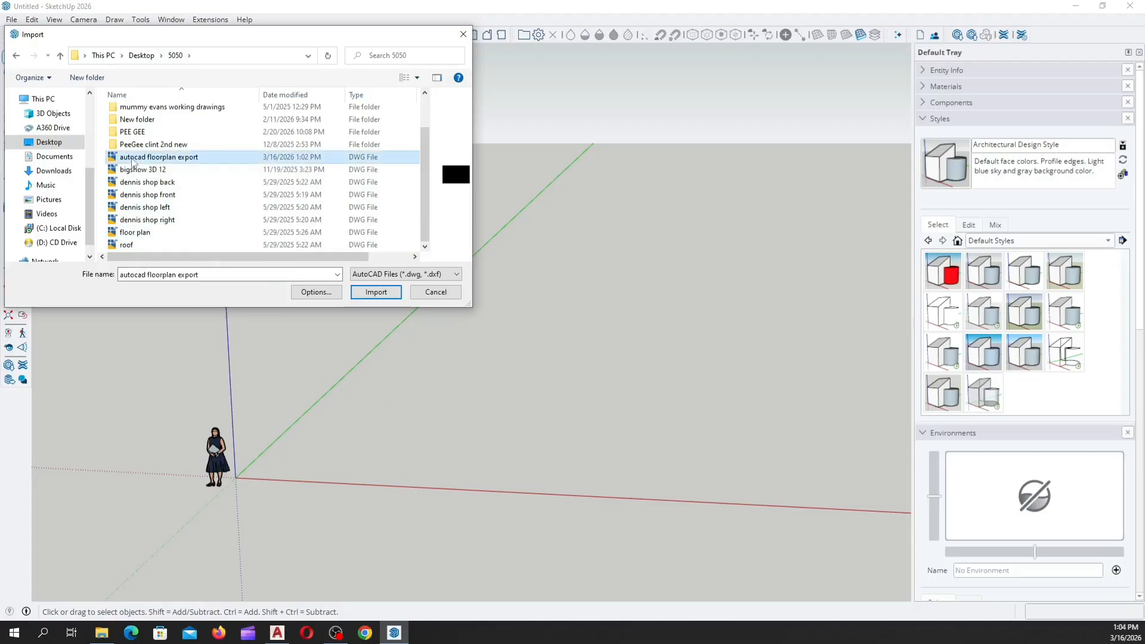
click(382, 295)
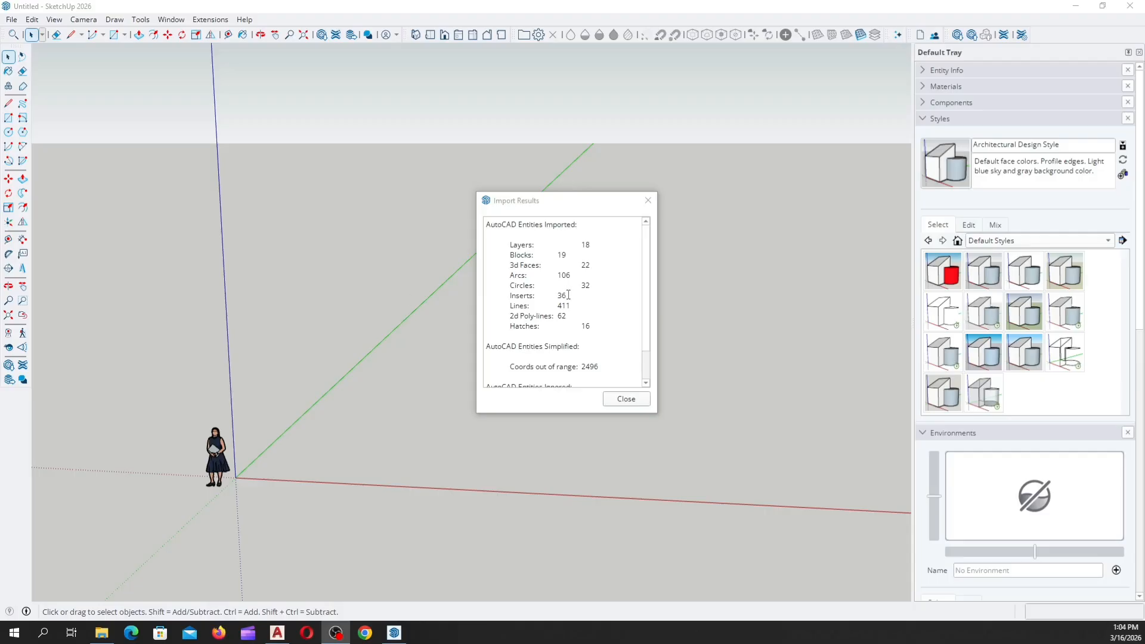
scroll(546, 349, down, 1)
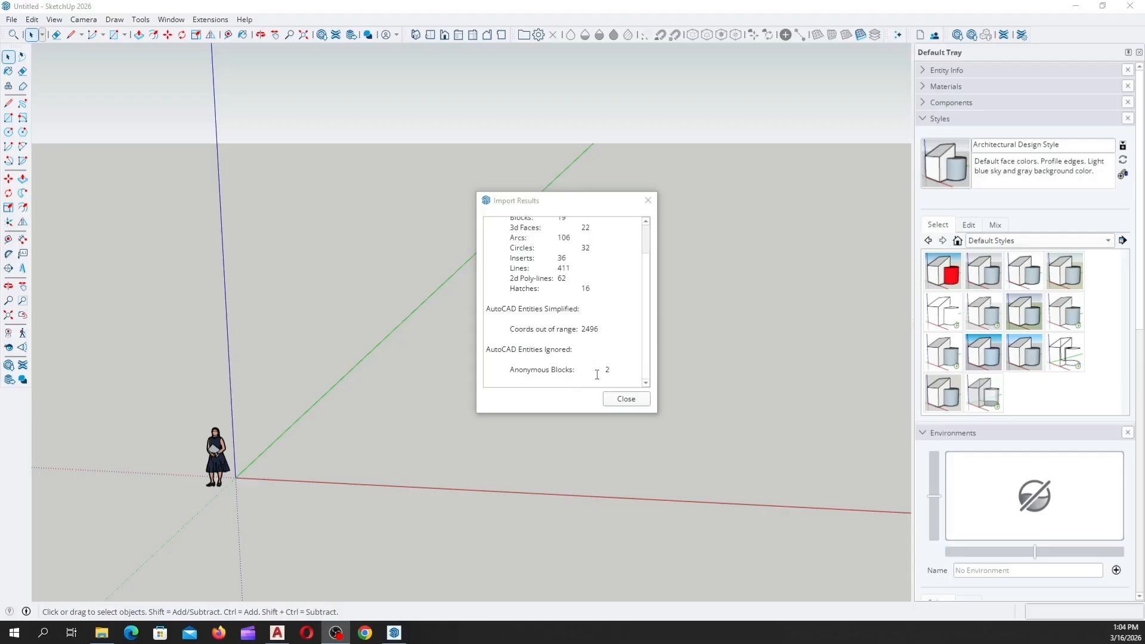
click(624, 398)
Move the imported floor plan by its outer wall corner beside the bedroom onto the axes origin
middle_drag(585, 388, 394, 244)
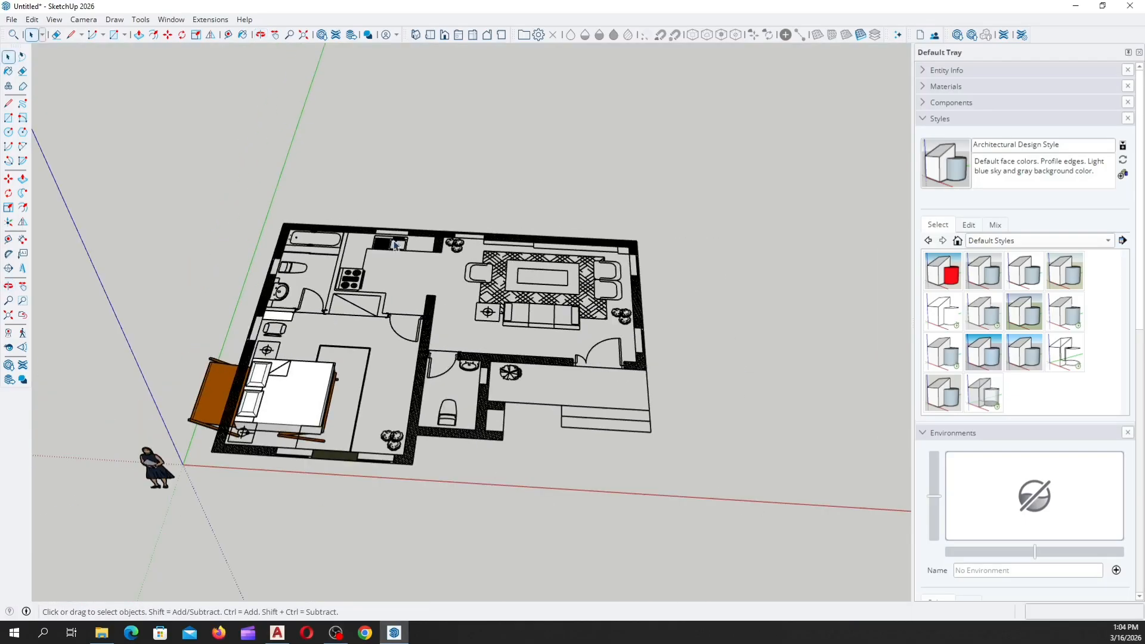
click(421, 353)
click(8, 178)
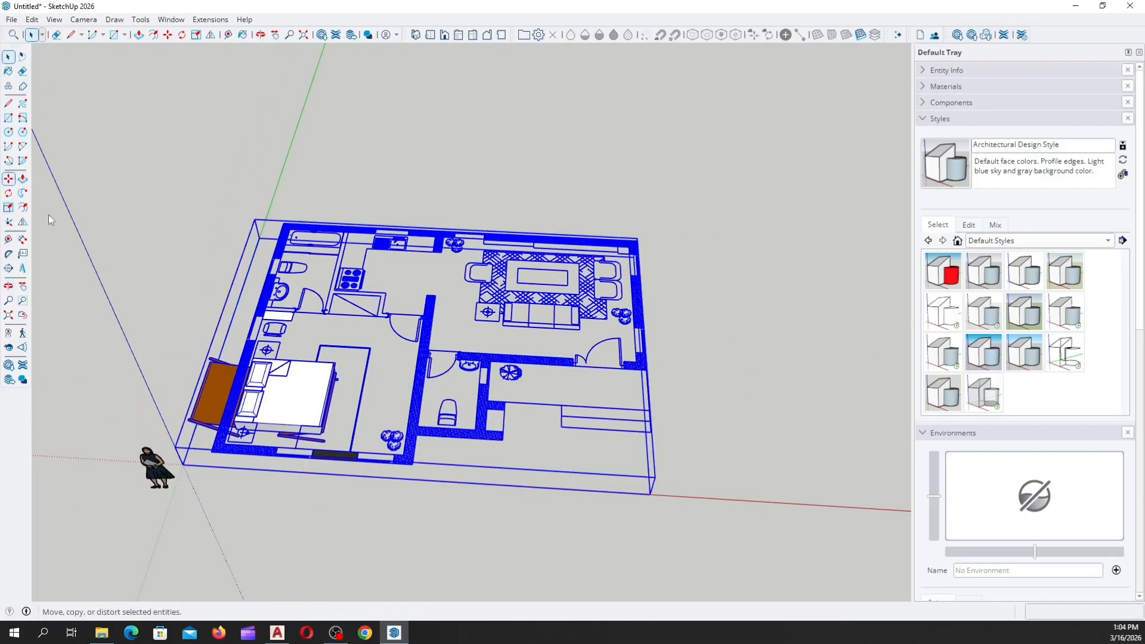
scroll(222, 456, up, 10)
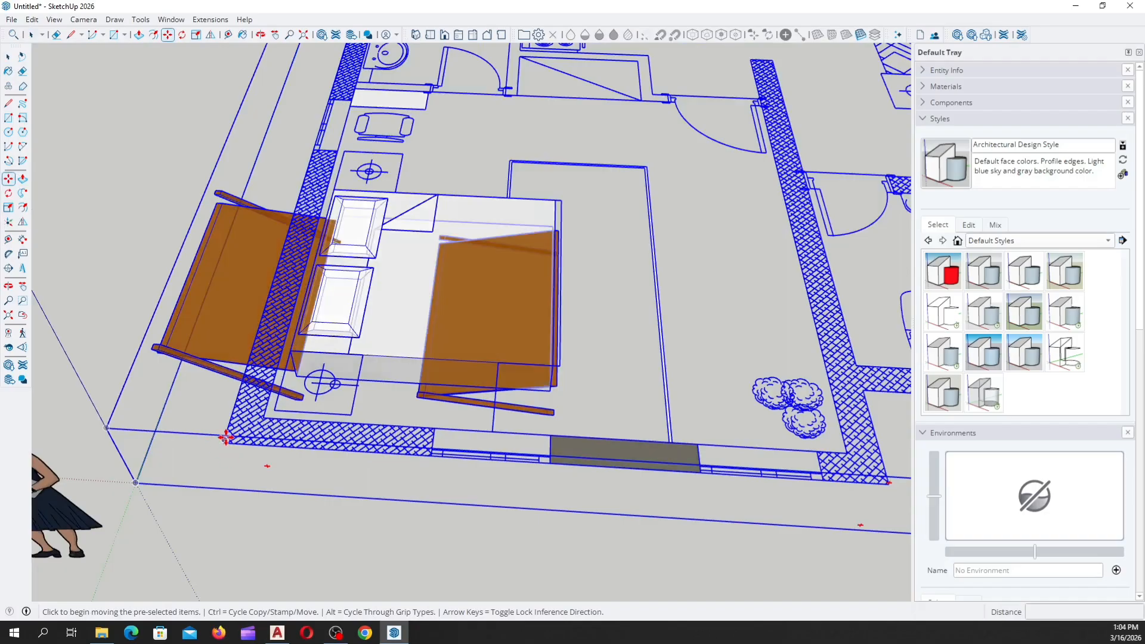
scroll(222, 447, up, 5)
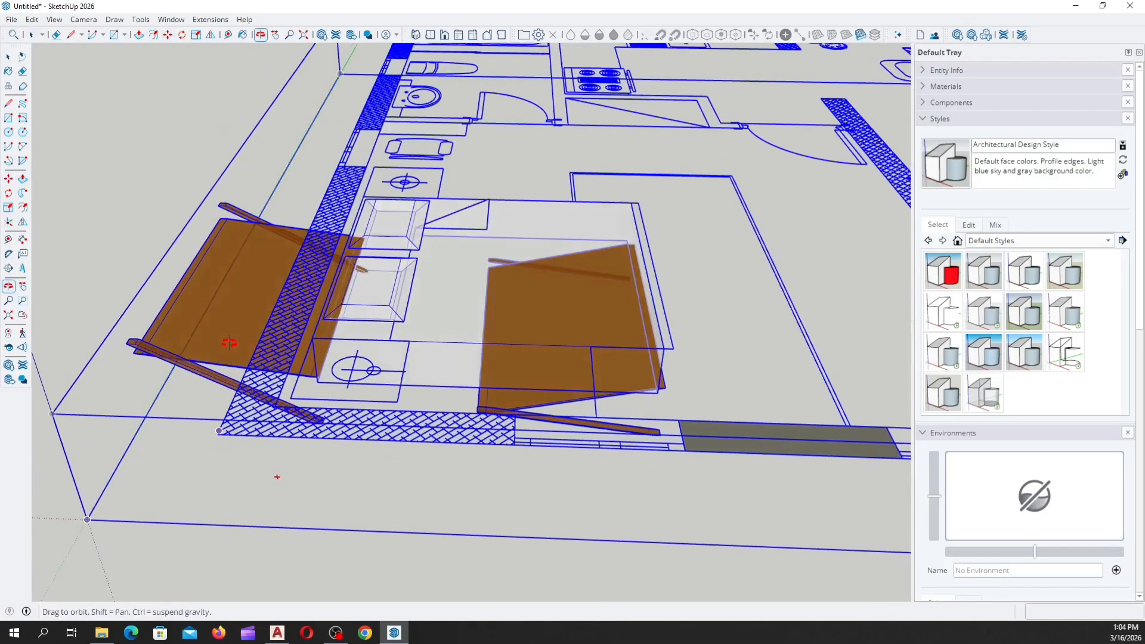
click(52, 413)
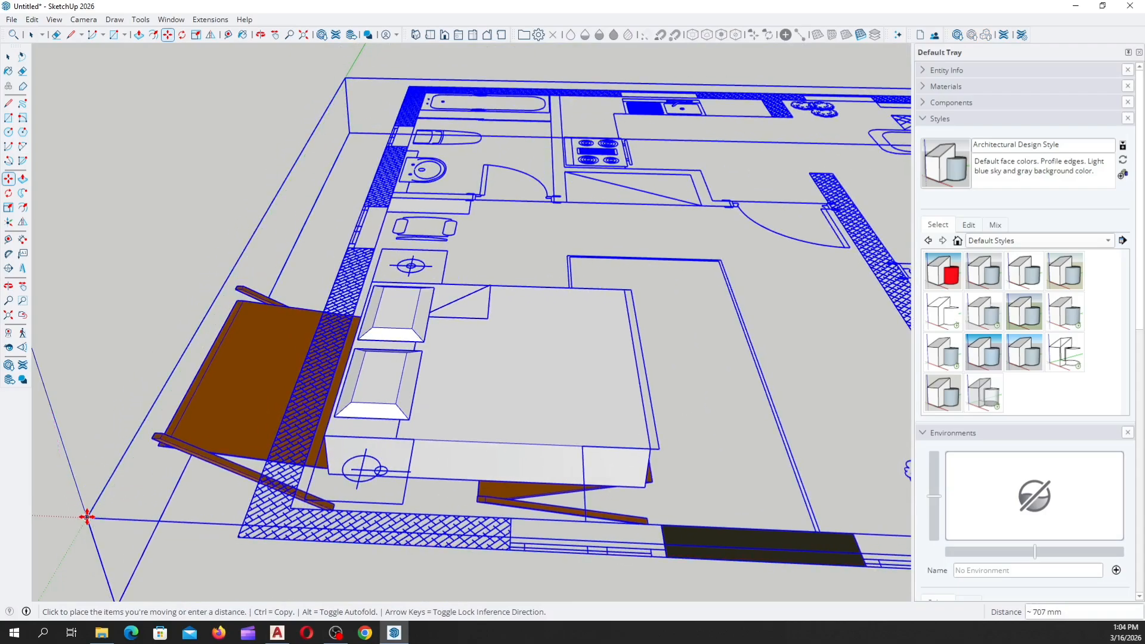
scroll(77, 494, up, 2)
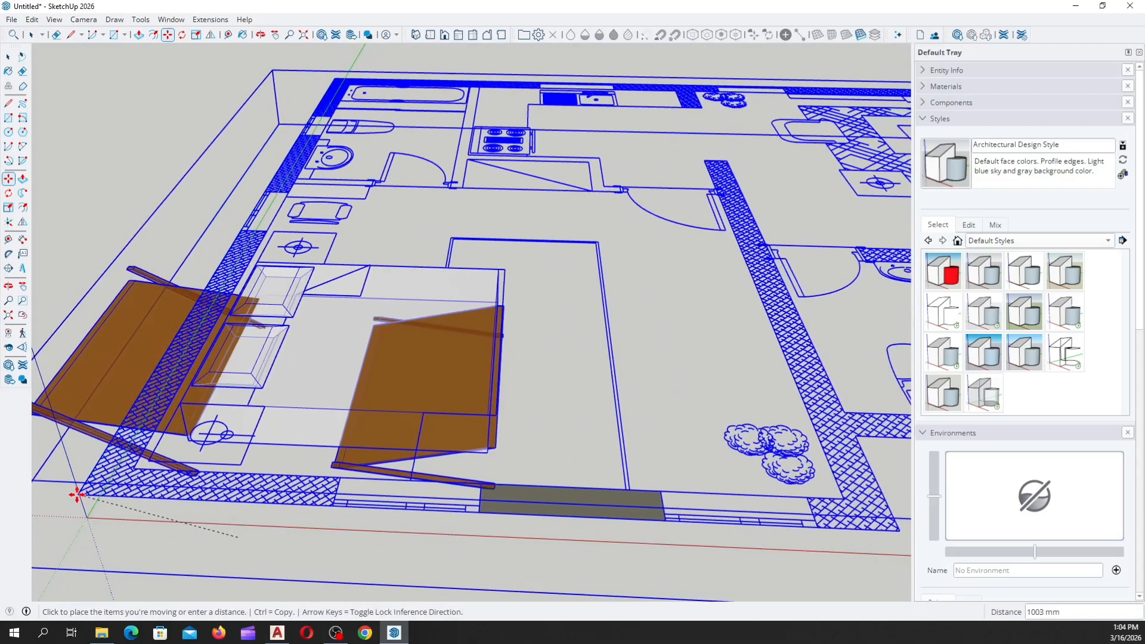
click(89, 516)
Check from low and high angles how the floor plan's wall corner sits at the origin, and leave the Move tool
scroll(298, 409, down, 3)
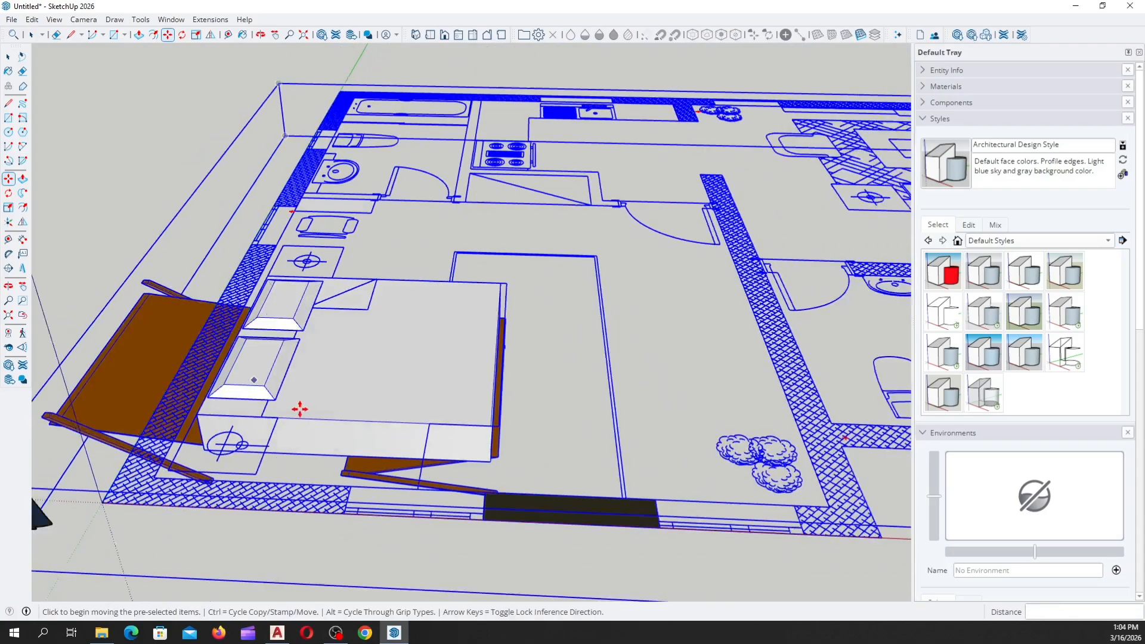
middle_drag(249, 494, 441, 354)
scroll(252, 441, up, 5)
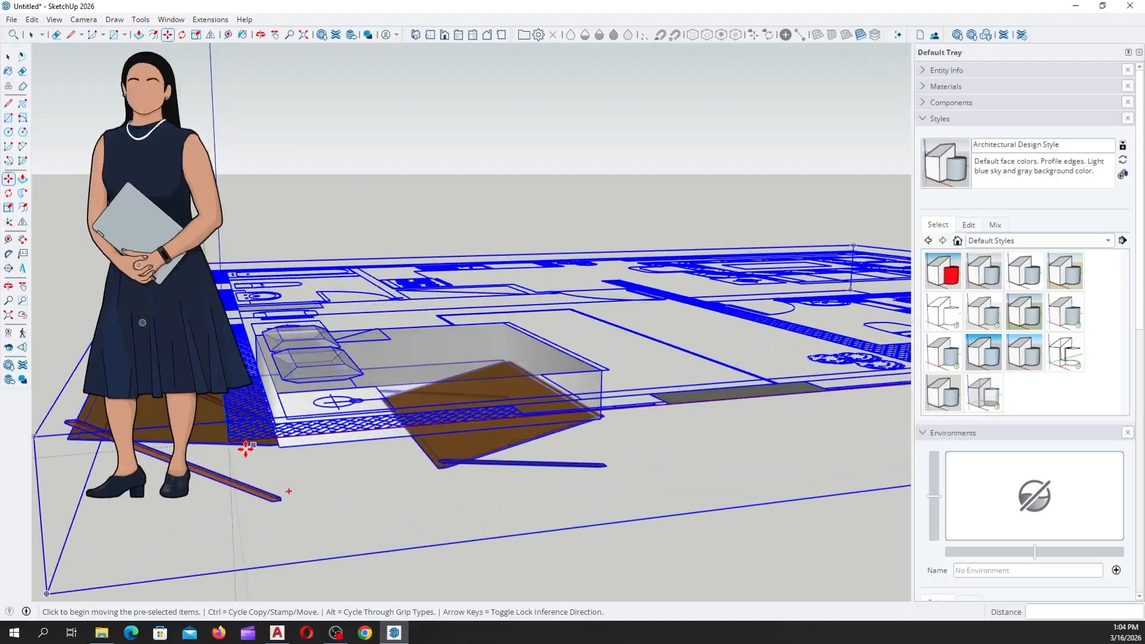
middle_drag(252, 444, 31, 503)
scroll(317, 451, down, 4)
middle_drag(314, 450, 406, 444)
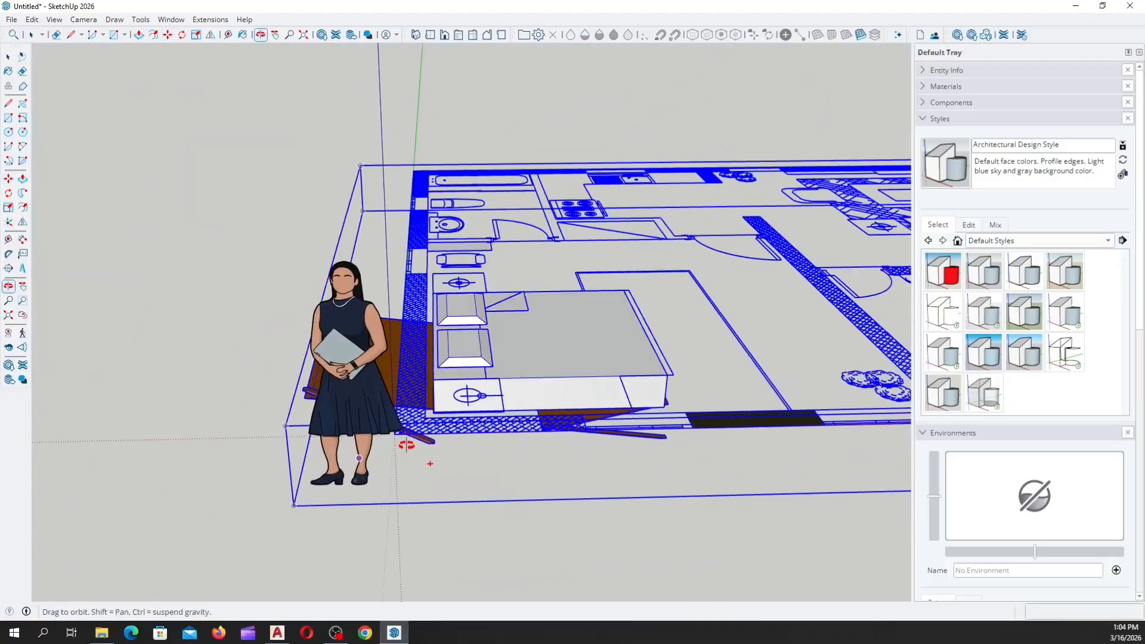
scroll(374, 435, up, 3)
scroll(131, 434, down, 6)
middle_drag(324, 442, 220, 511)
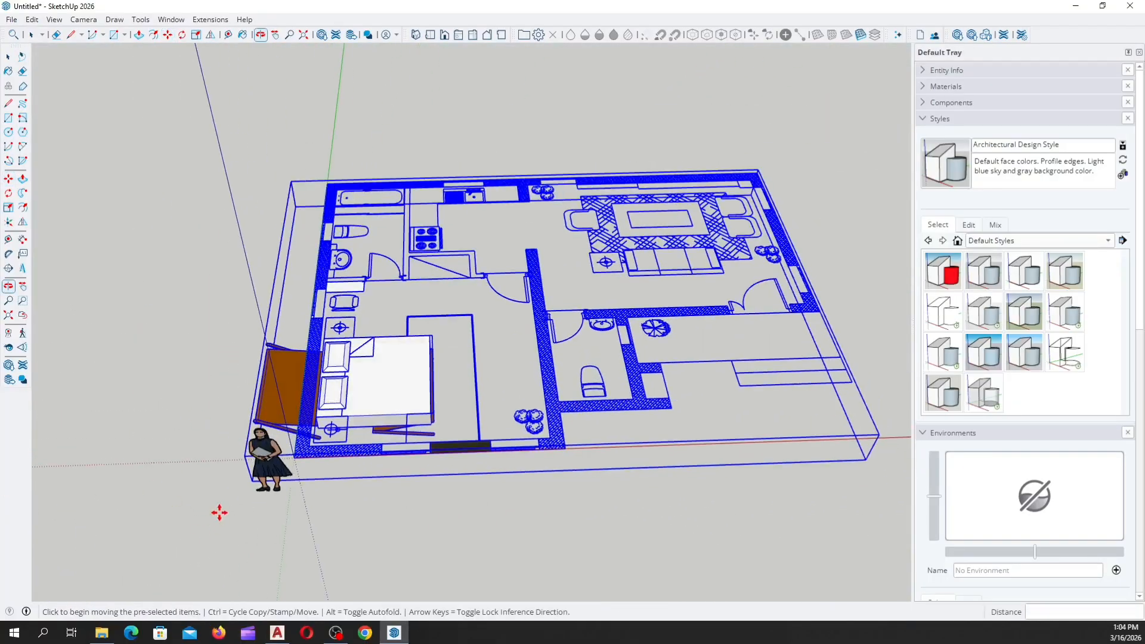
key(space)
Examine the walls, rooms and furniture of the imported floor plan from above
scroll(382, 432, down, 3)
scroll(611, 348, up, 2)
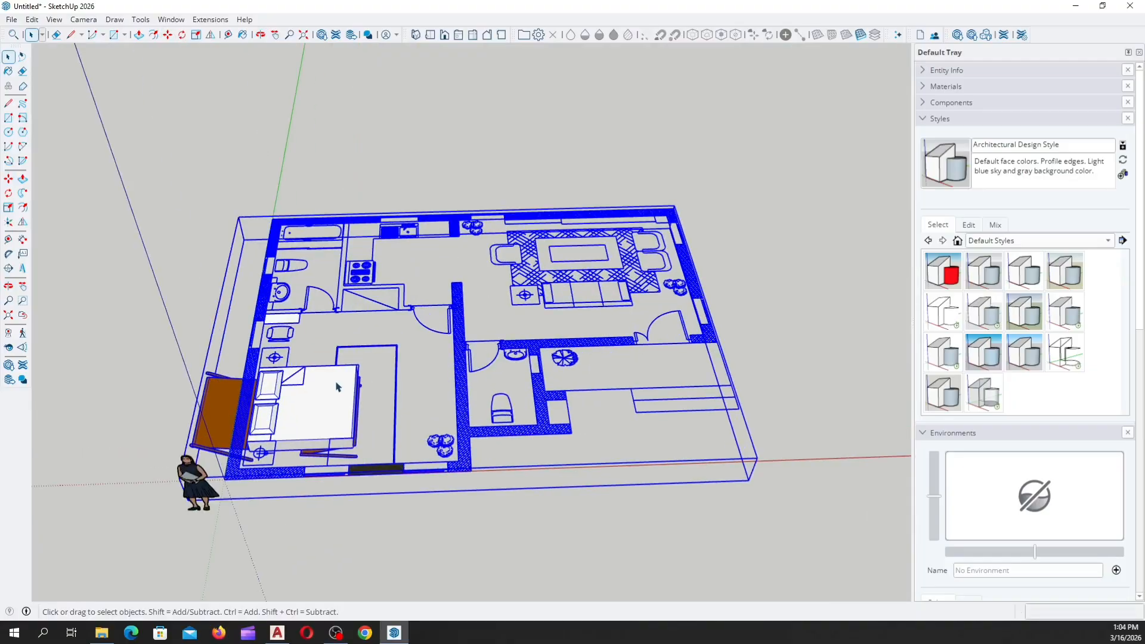
middle_drag(337, 388, 259, 478)
scroll(259, 478, down, 2)
scroll(410, 340, up, 2)
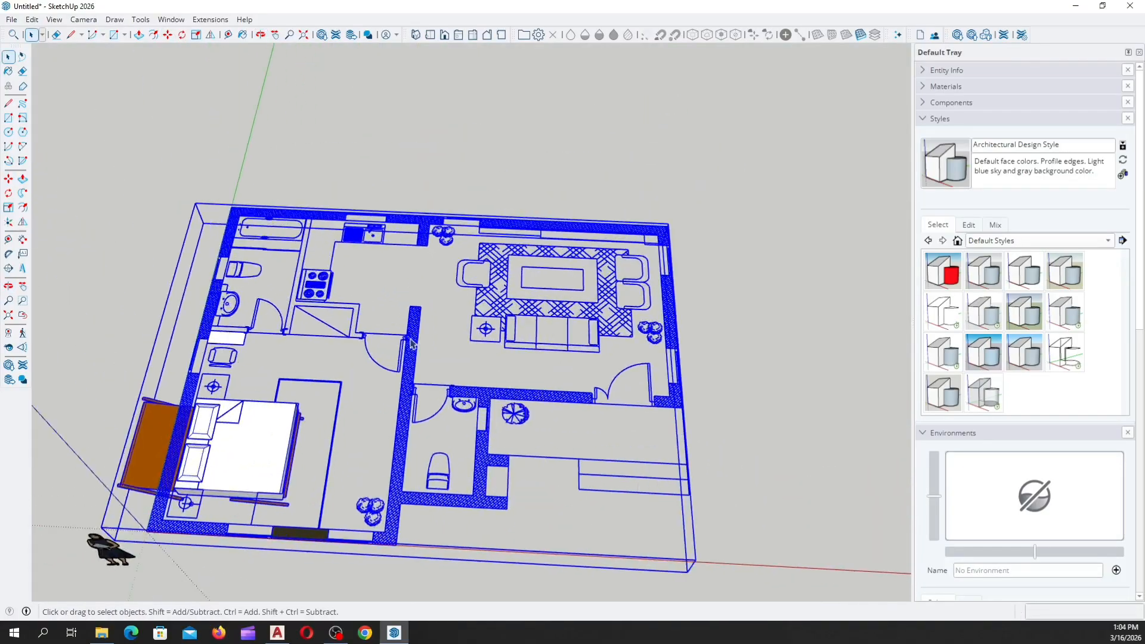
scroll(384, 377, up, 1)
middle_drag(384, 378, 413, 322)
scroll(359, 309, down, 2)
middle_drag(480, 412, 468, 388)
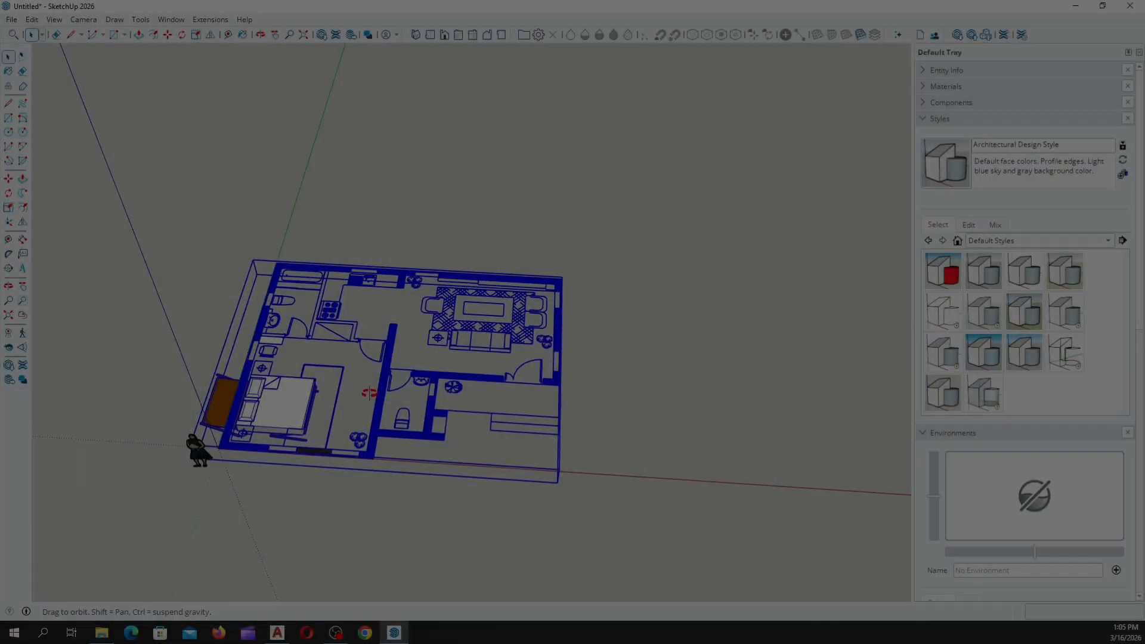
middle_drag(393, 310, 388, 357)
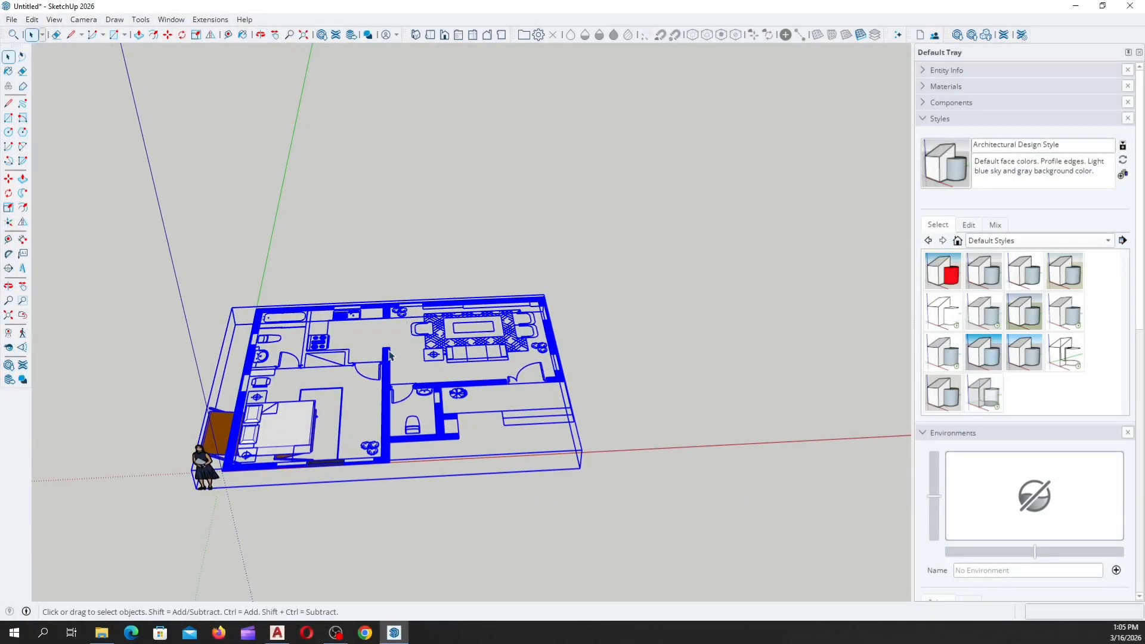
scroll(387, 360, up, 2)
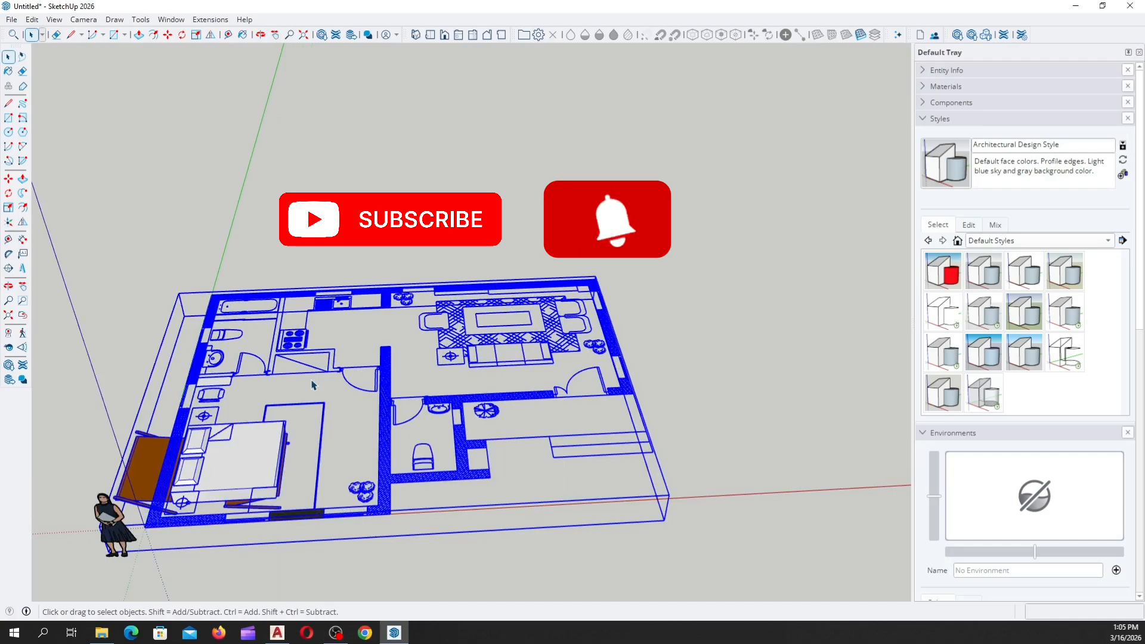
middle_drag(404, 293, 347, 495)
scroll(288, 409, up, 2)
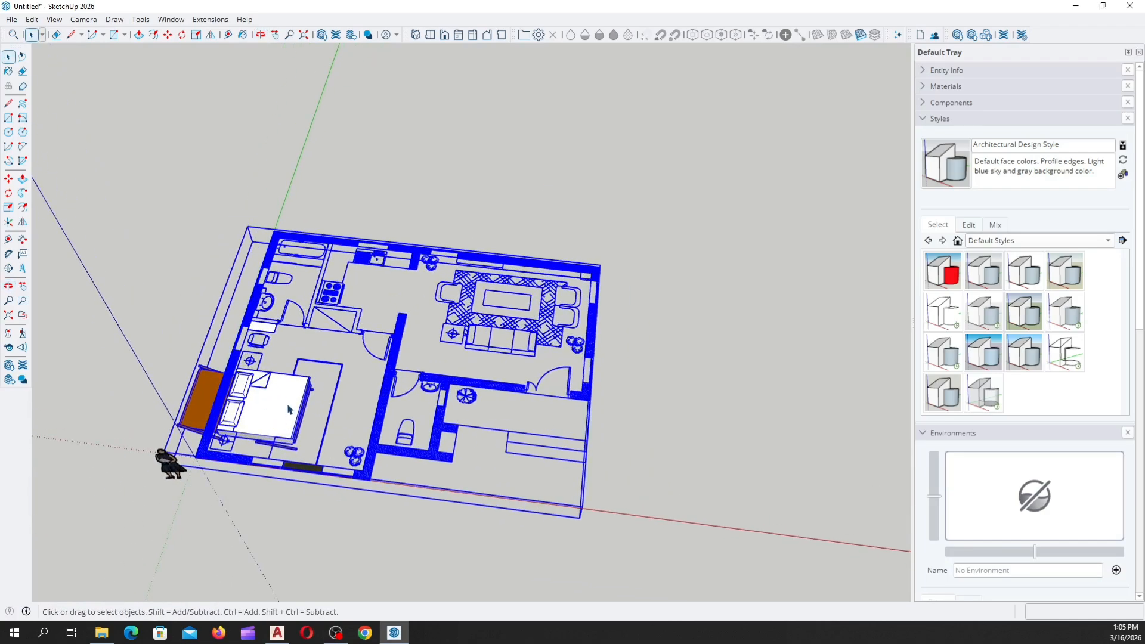
scroll(258, 345, up, 2)
middle_drag(258, 346, 328, 331)
scroll(312, 367, up, 3)
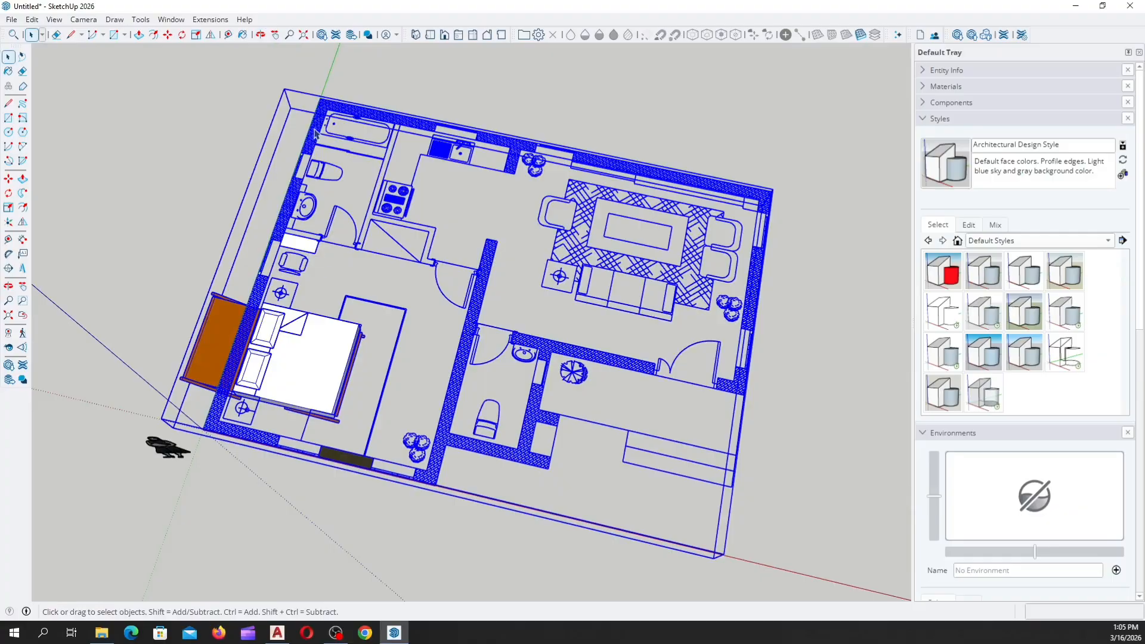
scroll(338, 105, up, 1)
scroll(328, 119, down, 5)
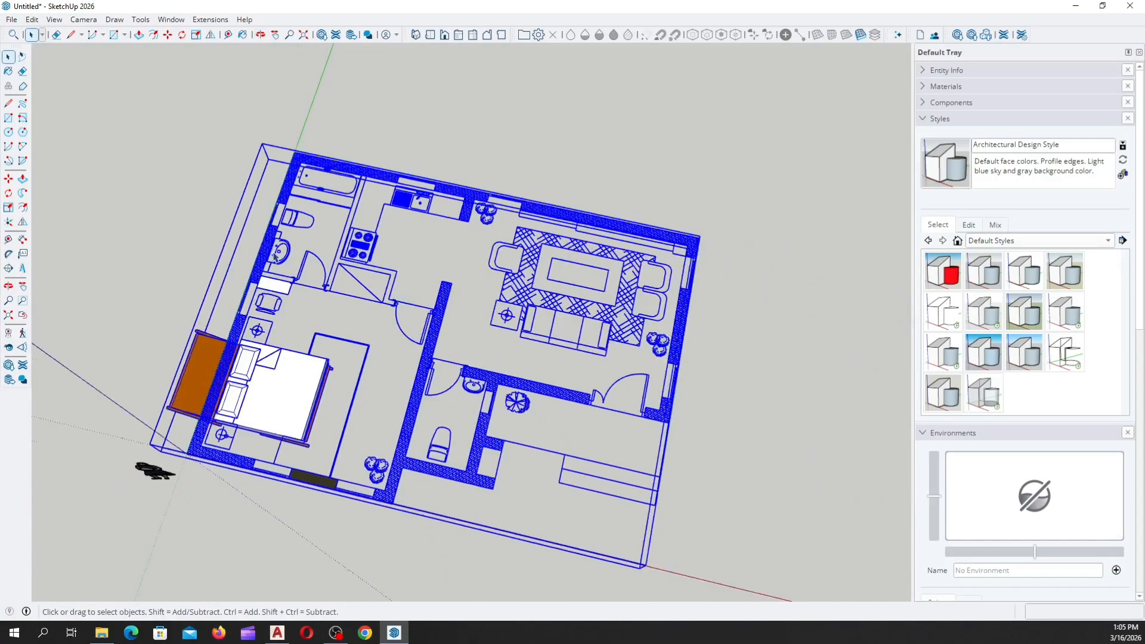
middle_drag(280, 322, 316, 236)
scroll(259, 363, down, 2)
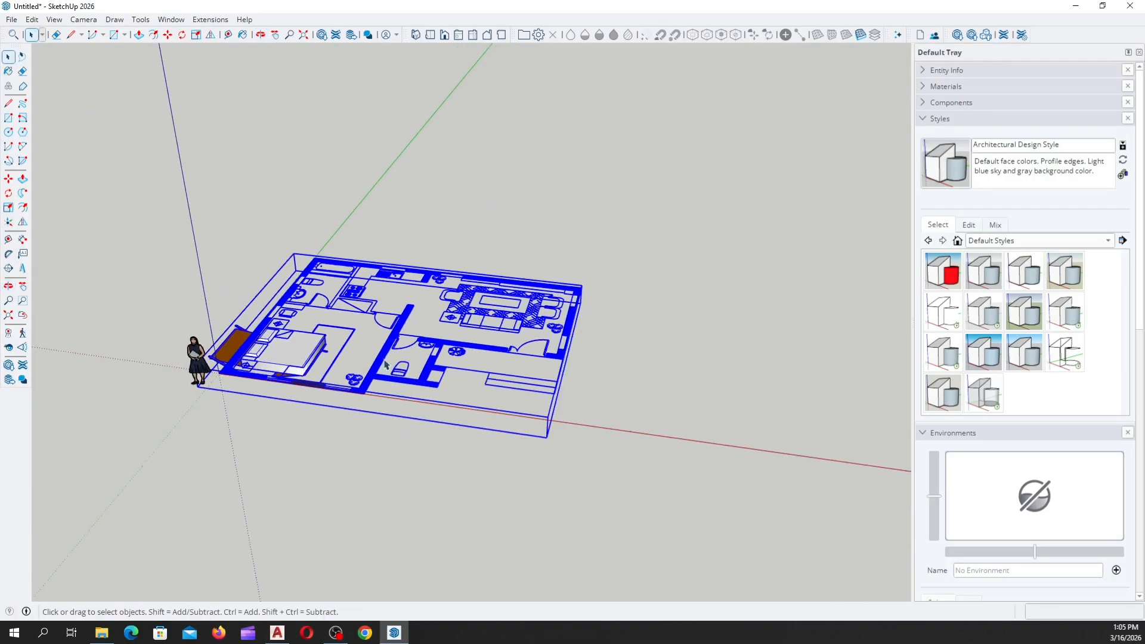
middle_drag(259, 363, 340, 381)
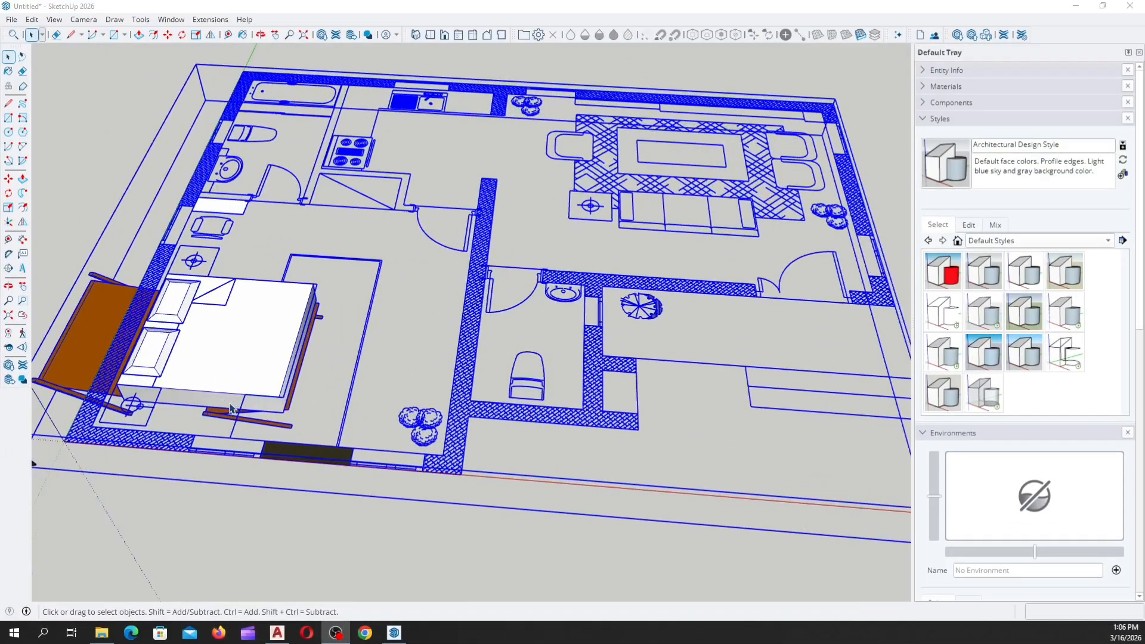
middle_drag(232, 409, 257, 330)
scroll(258, 330, down, 2)
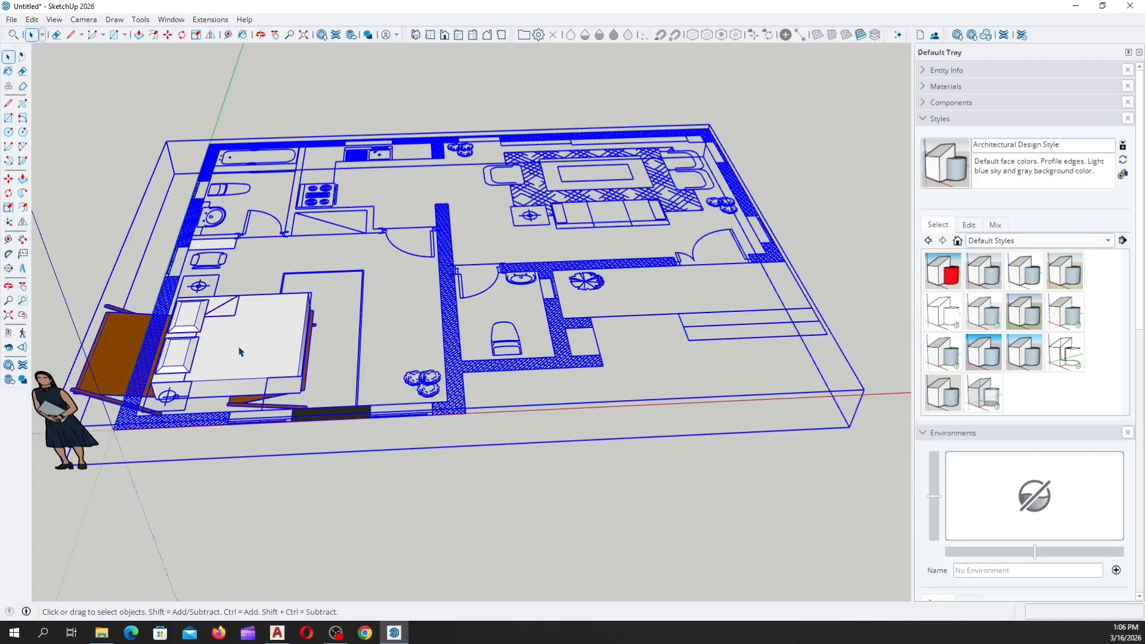
scroll(202, 341, down, 3)
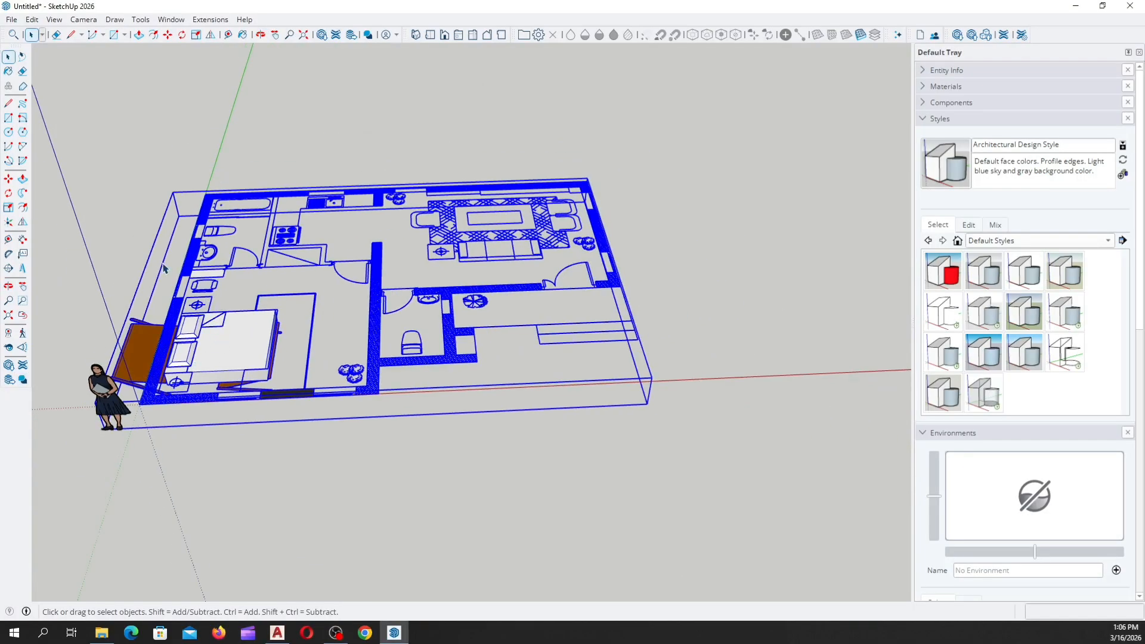
scroll(207, 316, up, 2)
middle_drag(226, 332, 198, 404)
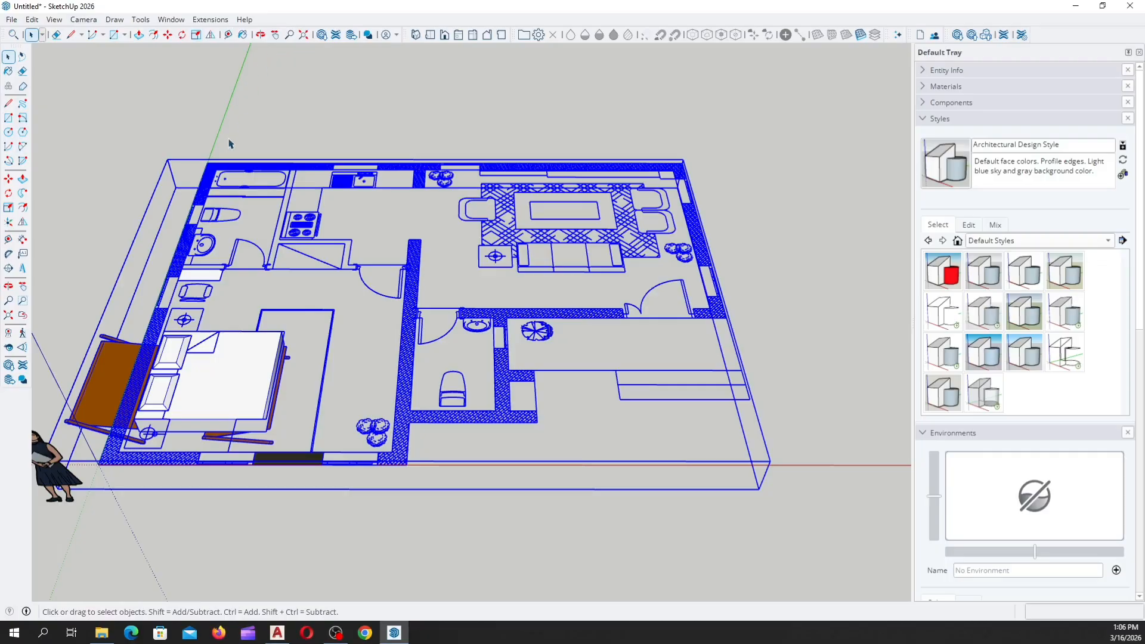
scroll(268, 268, down, 2)
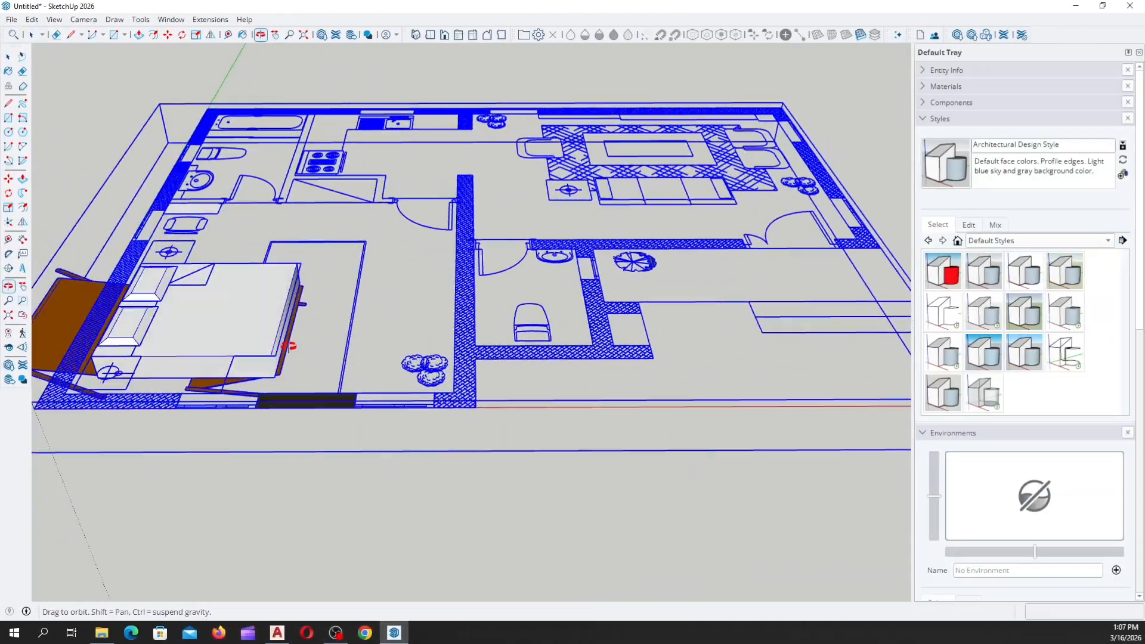
middle_drag(288, 345, 292, 347)
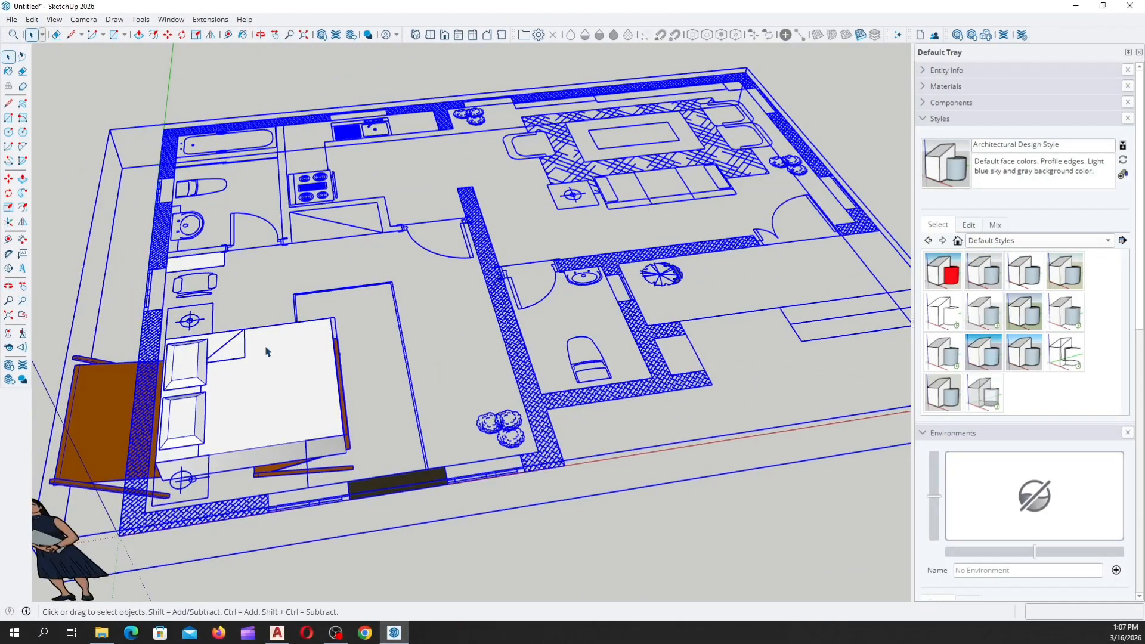
scroll(267, 351, down, 2)
scroll(362, 393, up, 5)
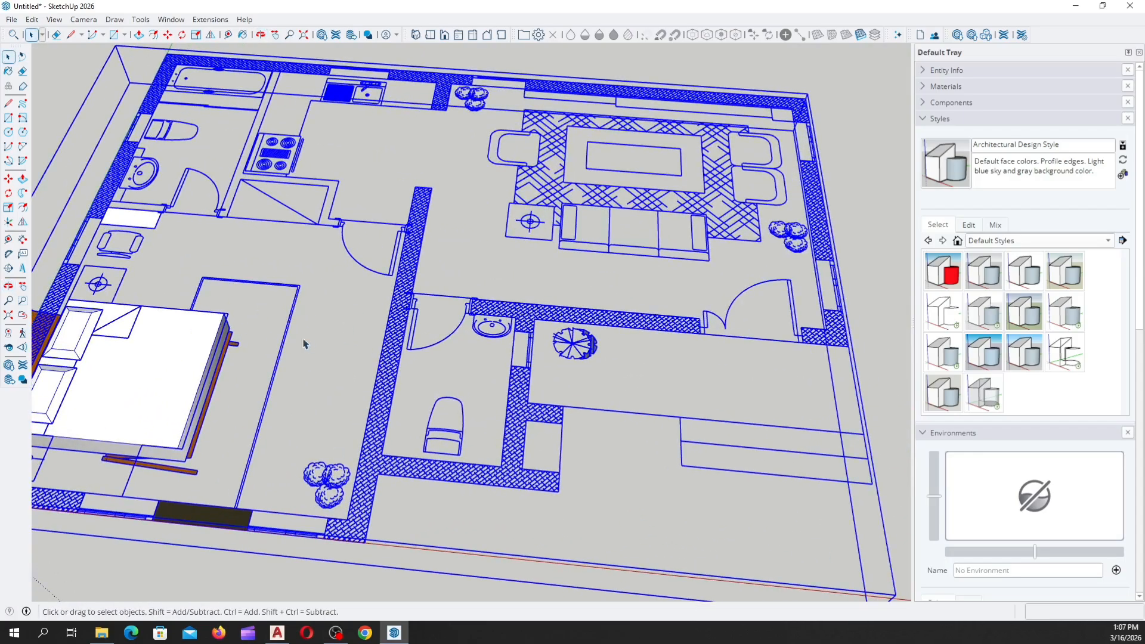
middle_drag(278, 350, 227, 334)
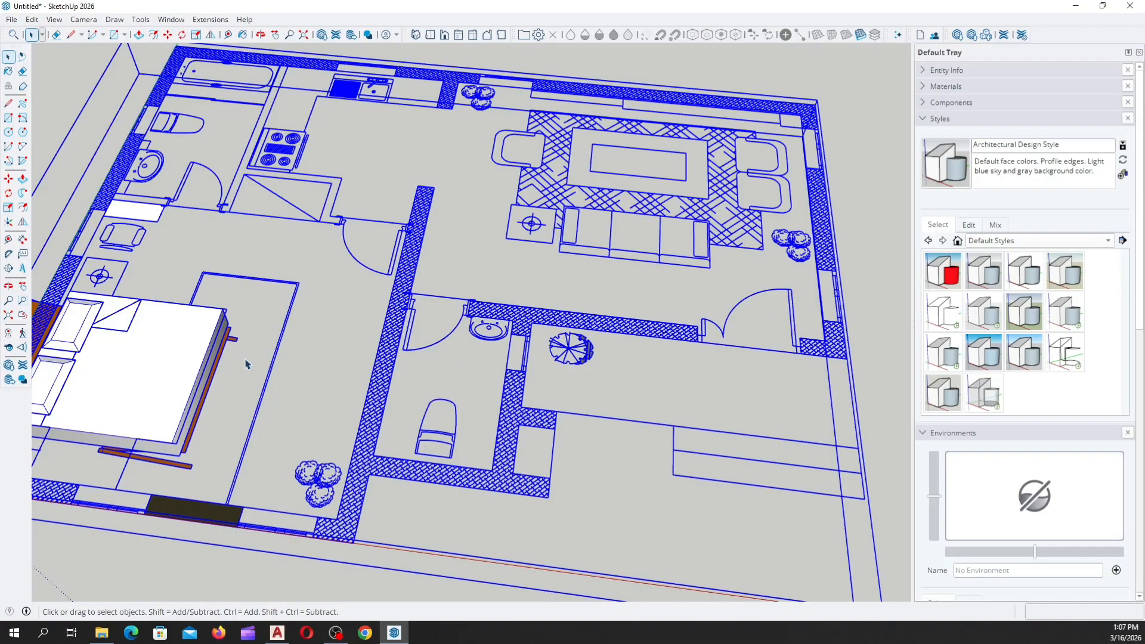
scroll(318, 392, down, 2)
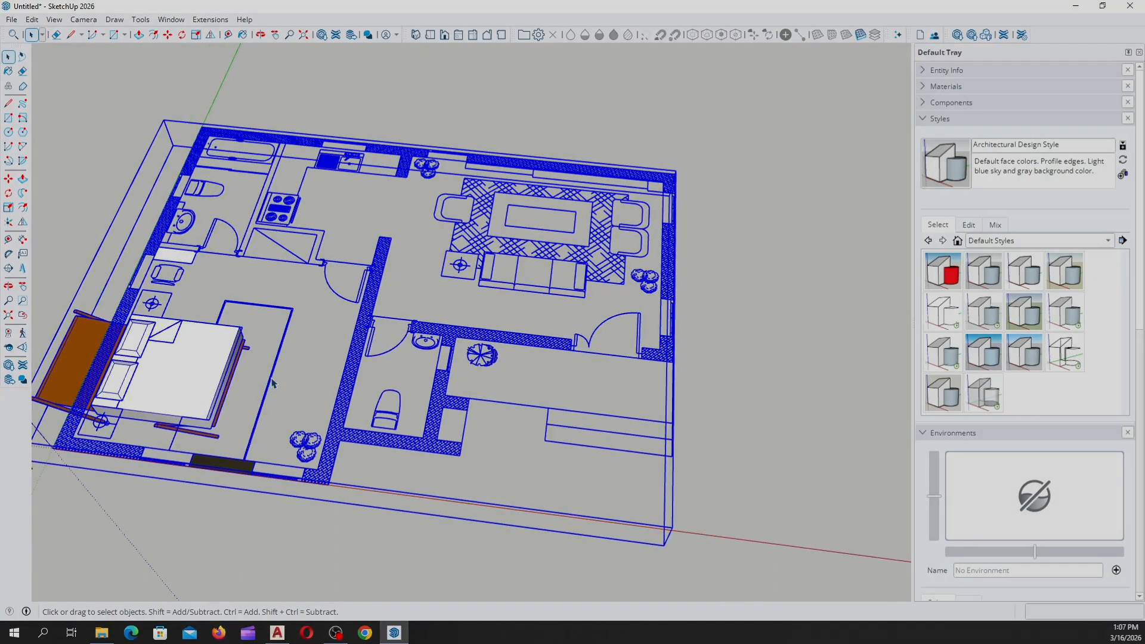